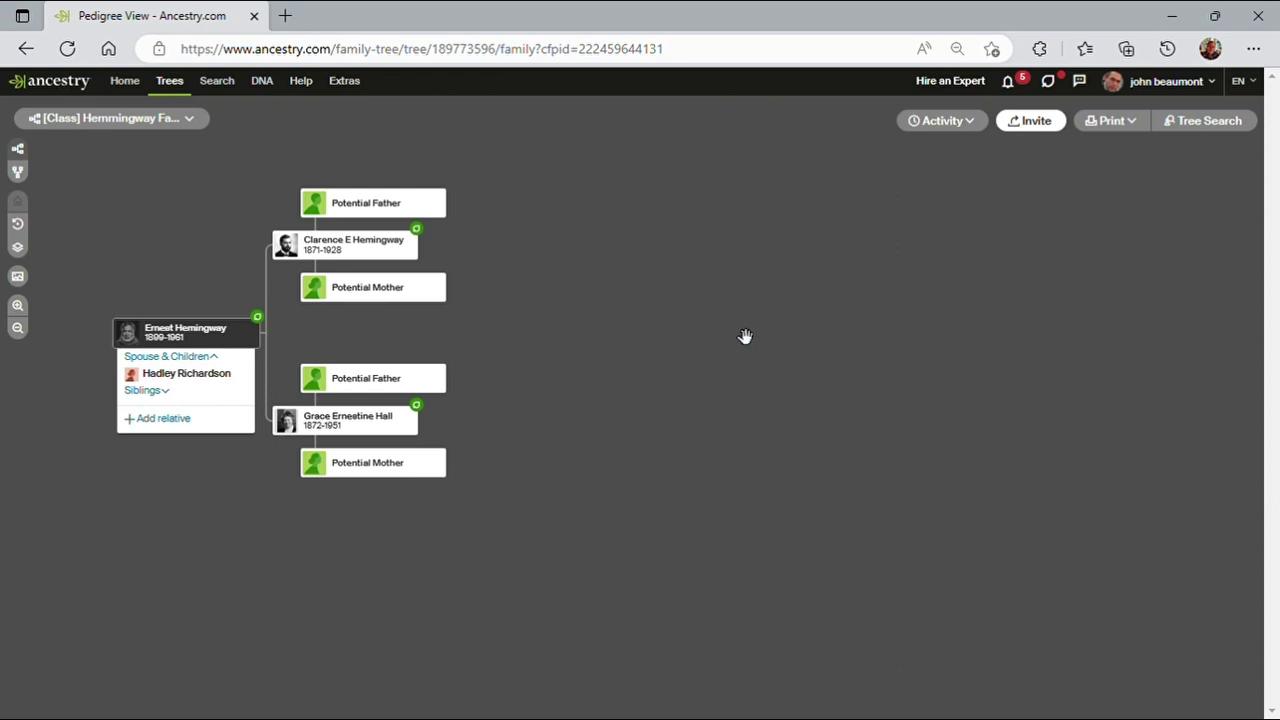
- Go to the Card Catalog of 33,286 record collections via the Search menu and focus the Keyword(s) box
click(216, 82)
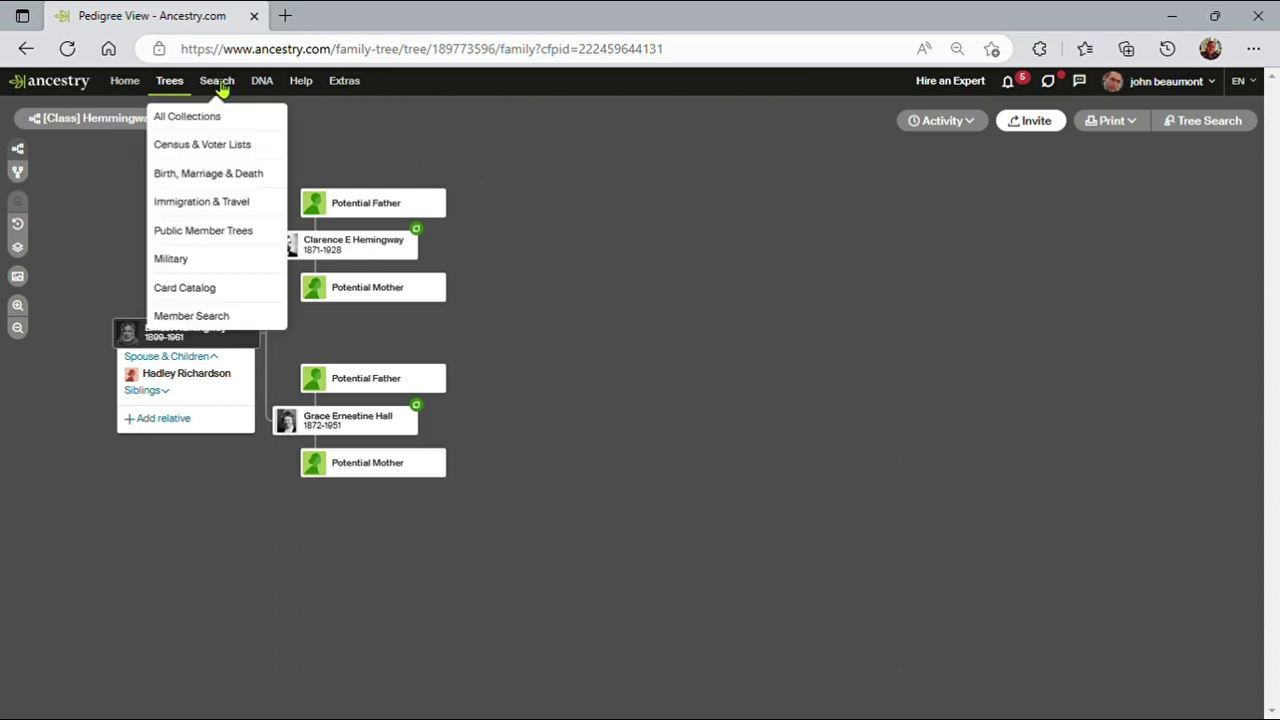
click(205, 289)
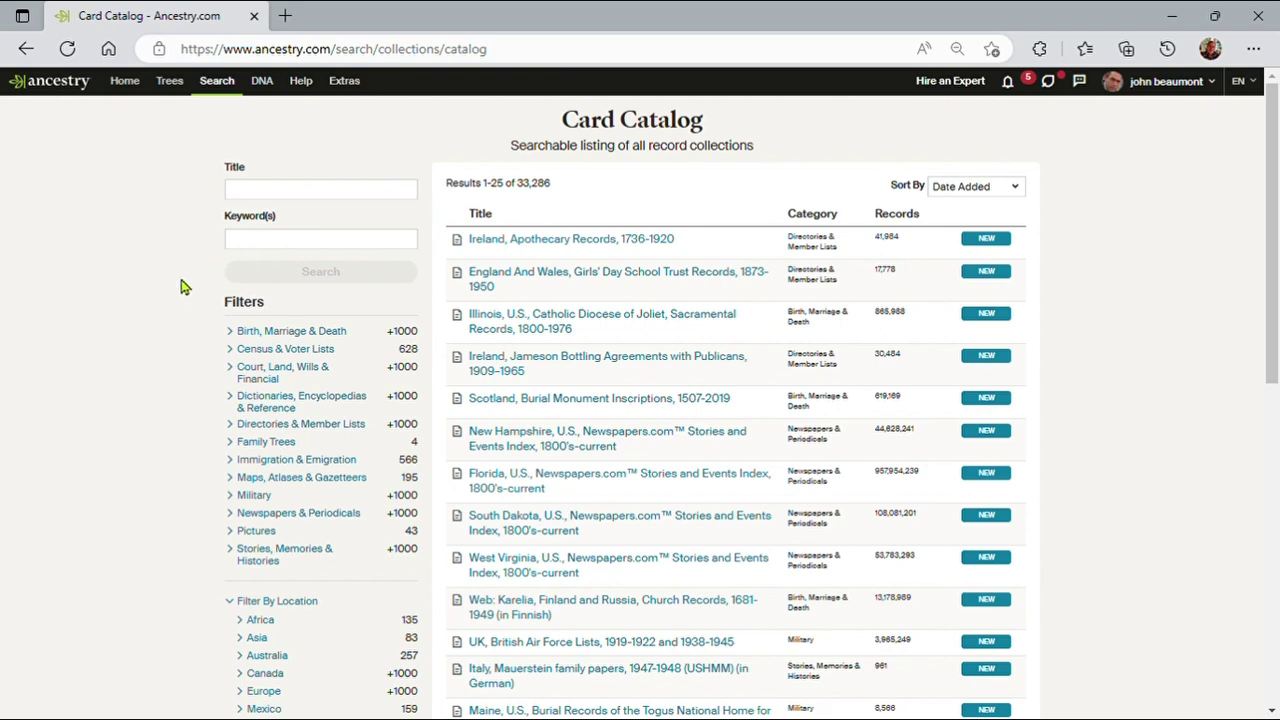
scroll(182, 287, down, 2)
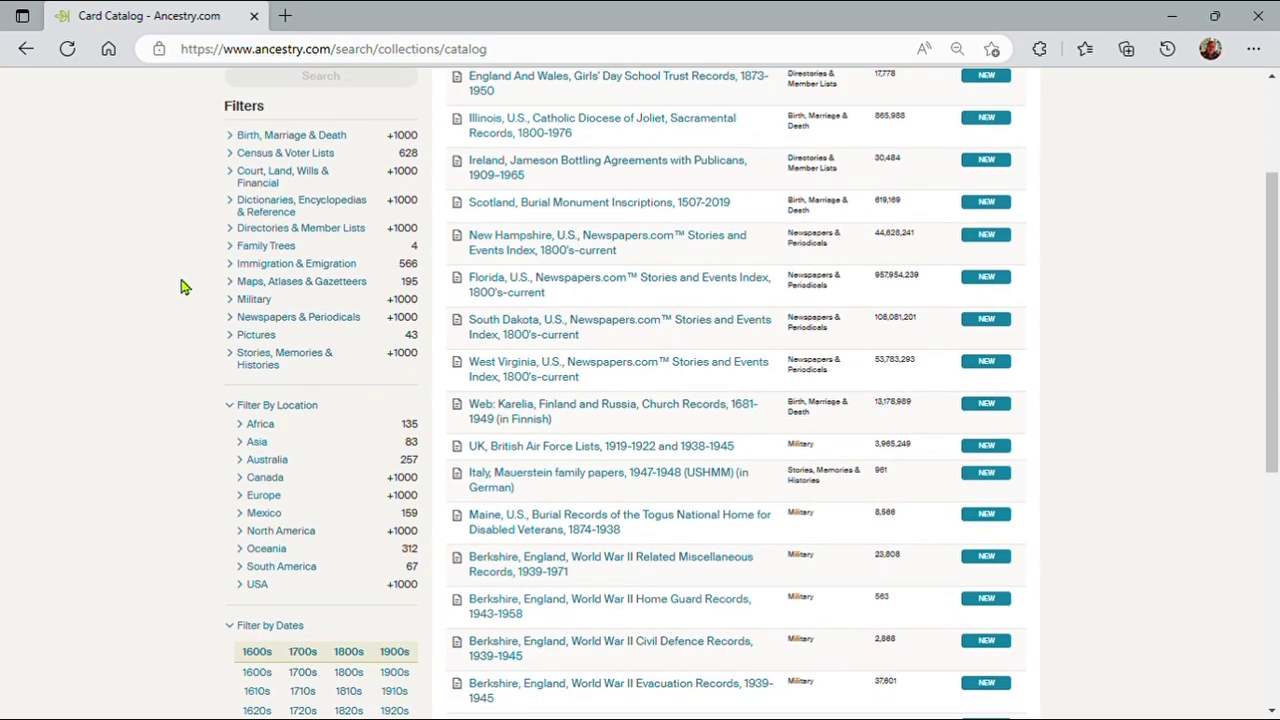
scroll(182, 287, down, 2)
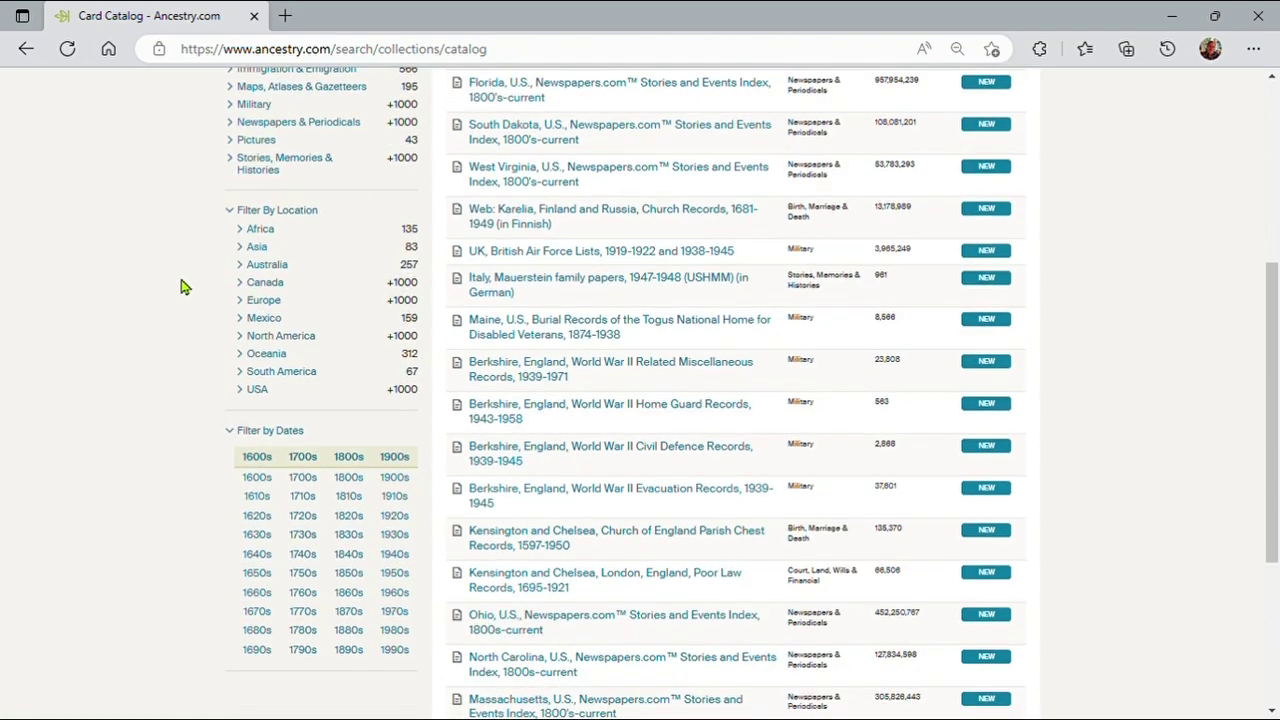
scroll(182, 287, down, 2)
scroll(182, 287, up, 6)
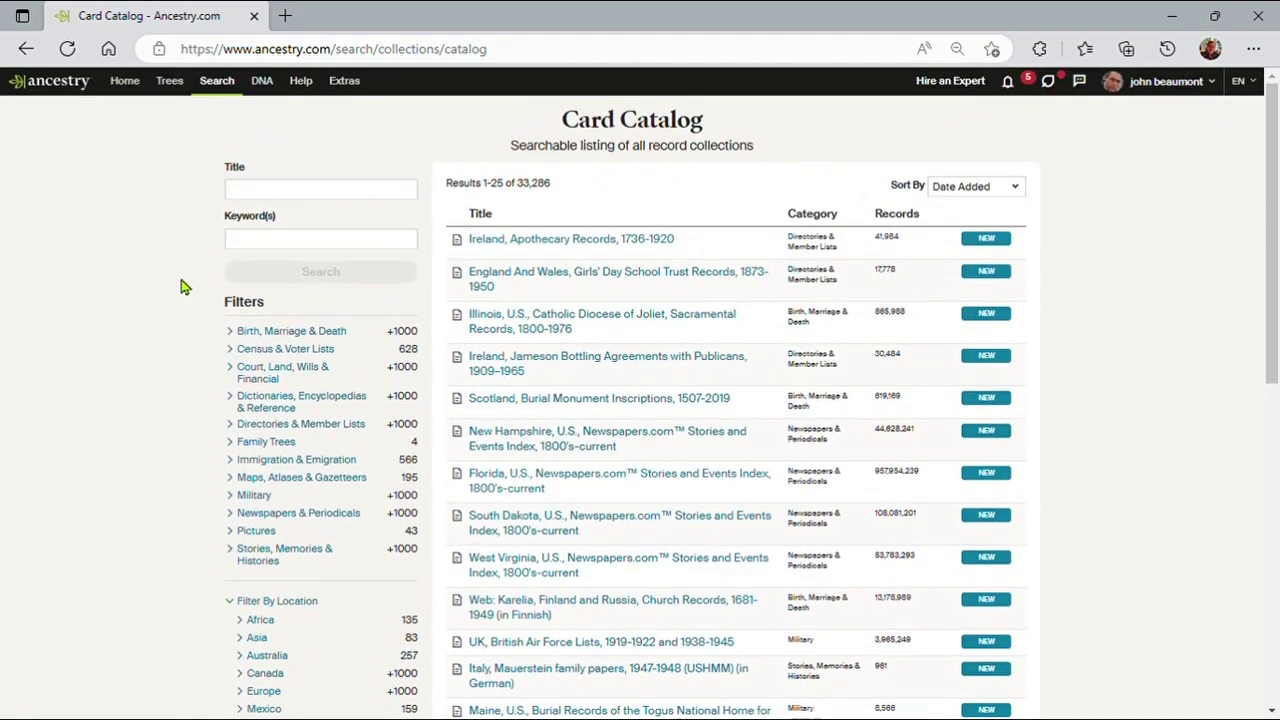
click(247, 241)
- Search the catalog for 'draft registration' and filter the collections to USA and the 1940s
text(dr)
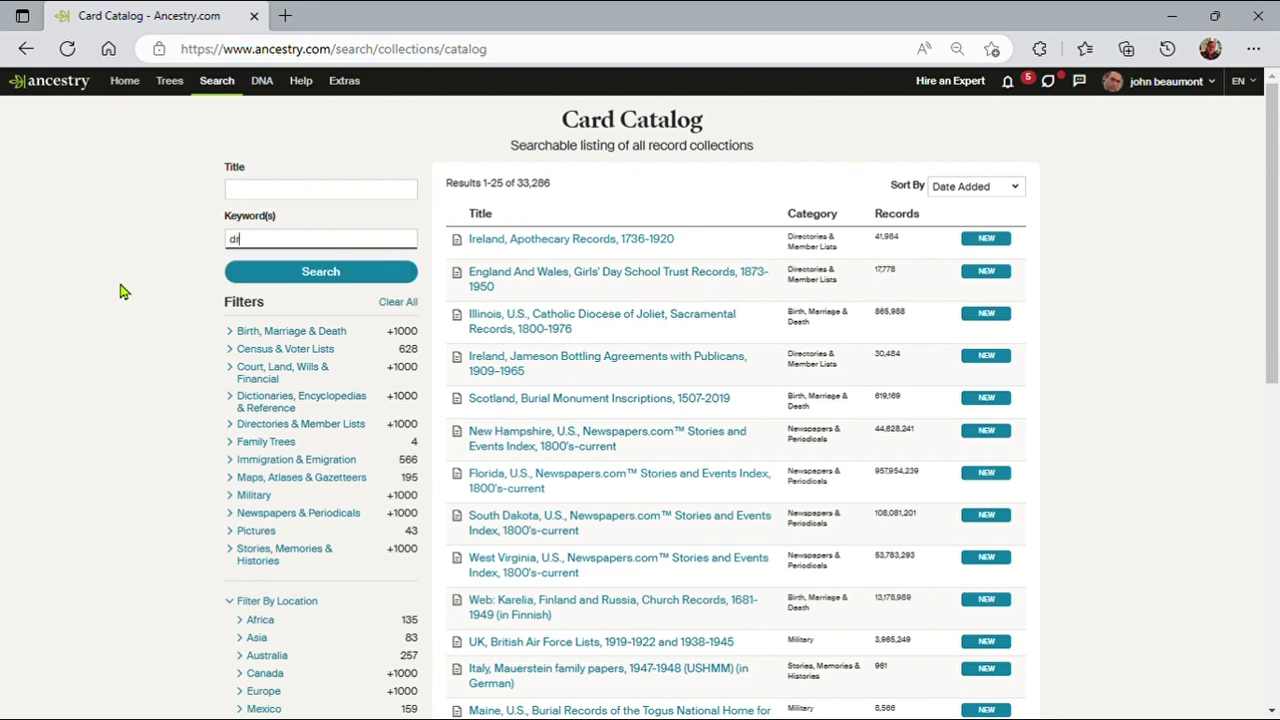
text(aft registration)
key(Return)
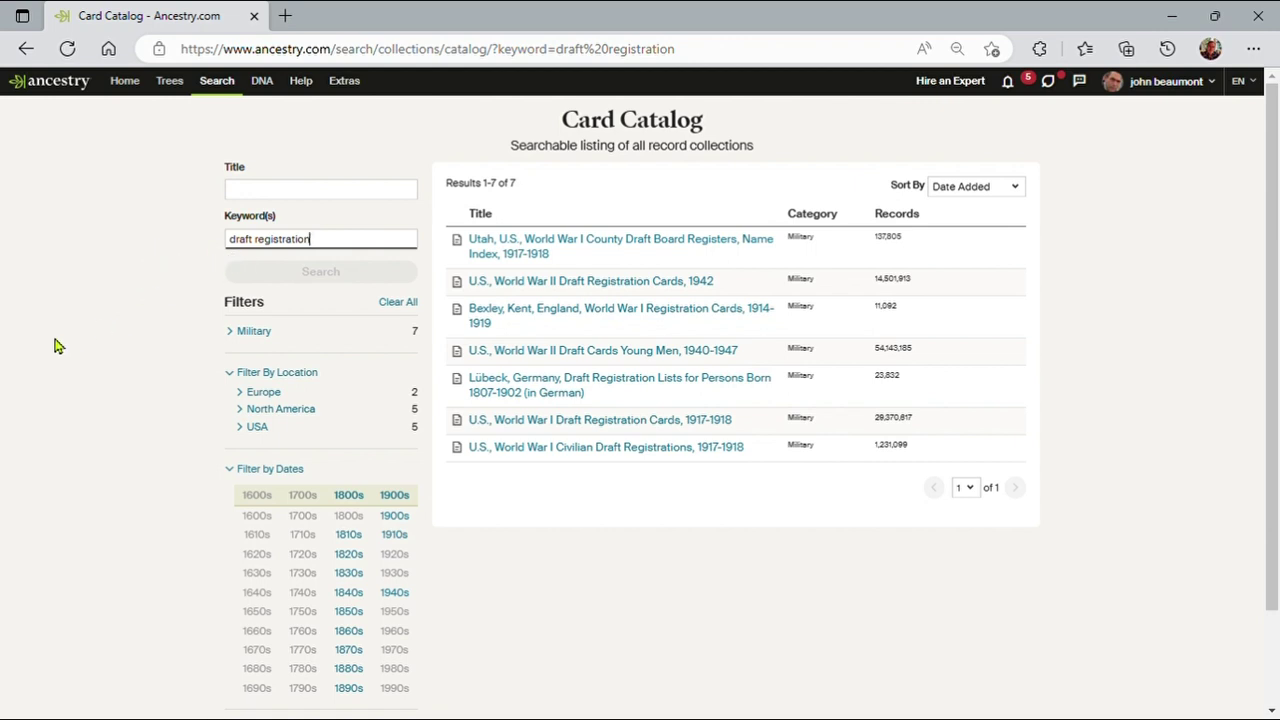
click(260, 430)
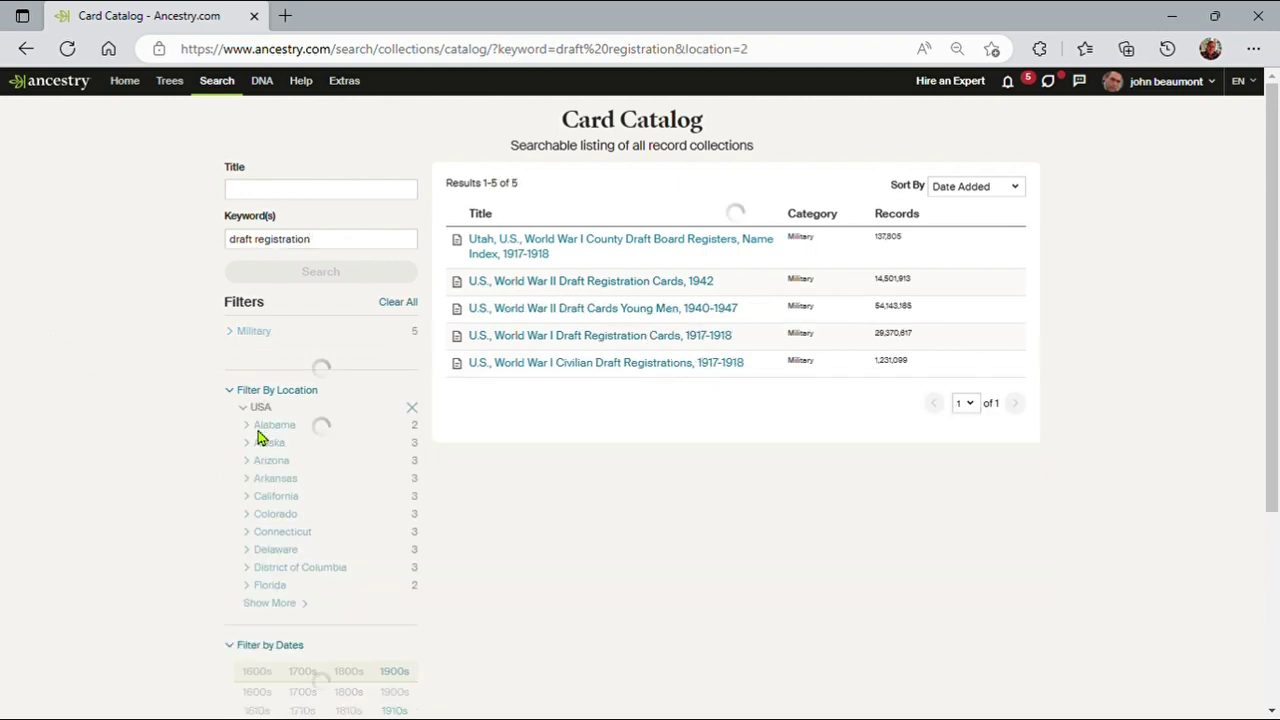
scroll(143, 474, down, 2)
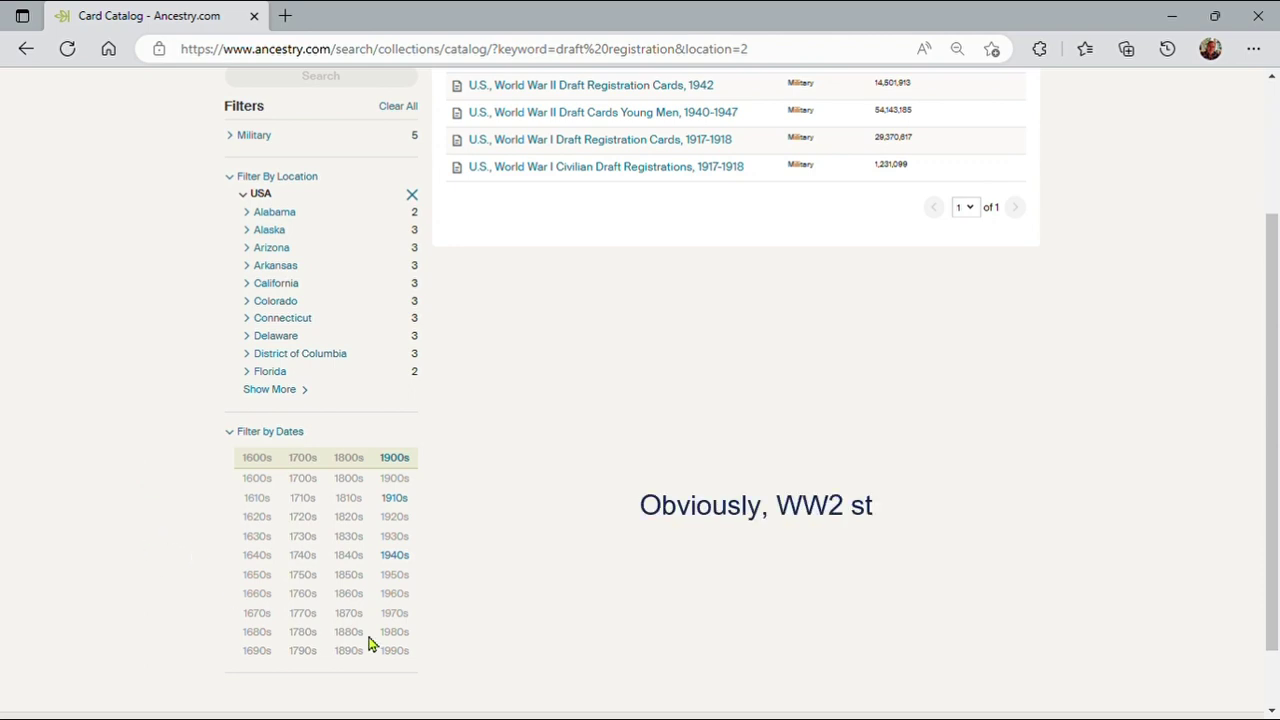
click(395, 556)
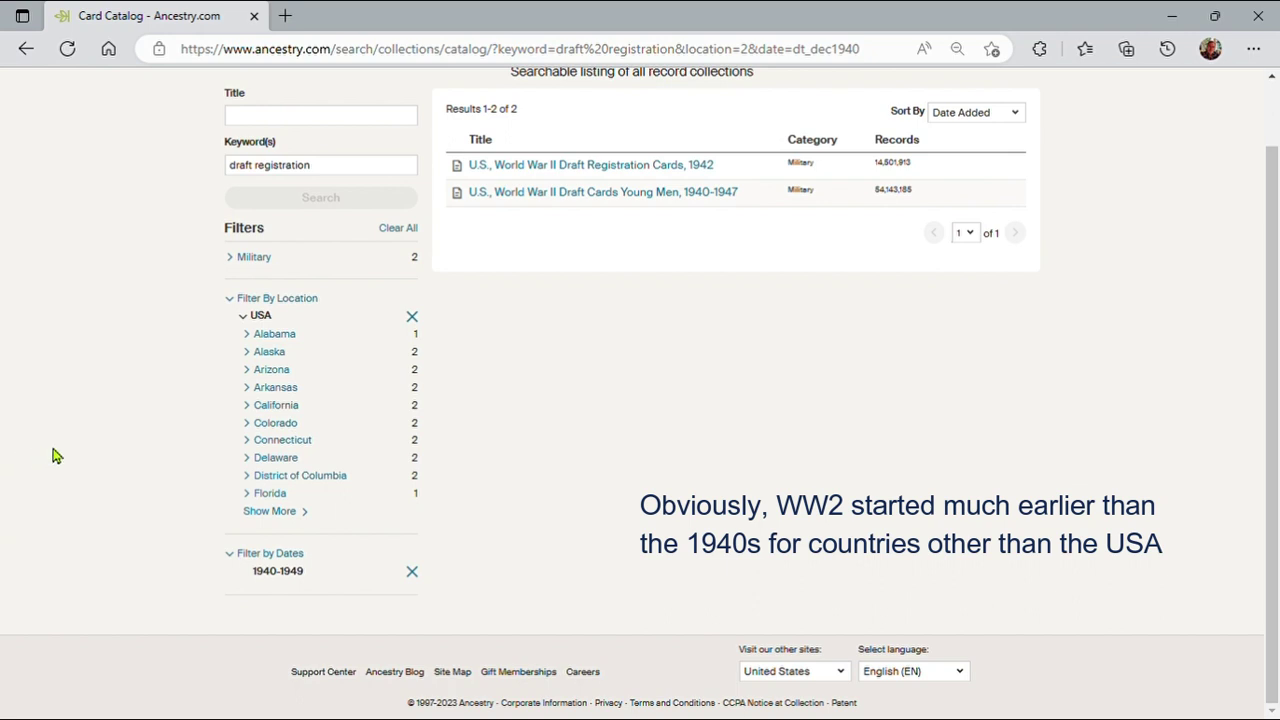
scroll(55, 453, up, 1)
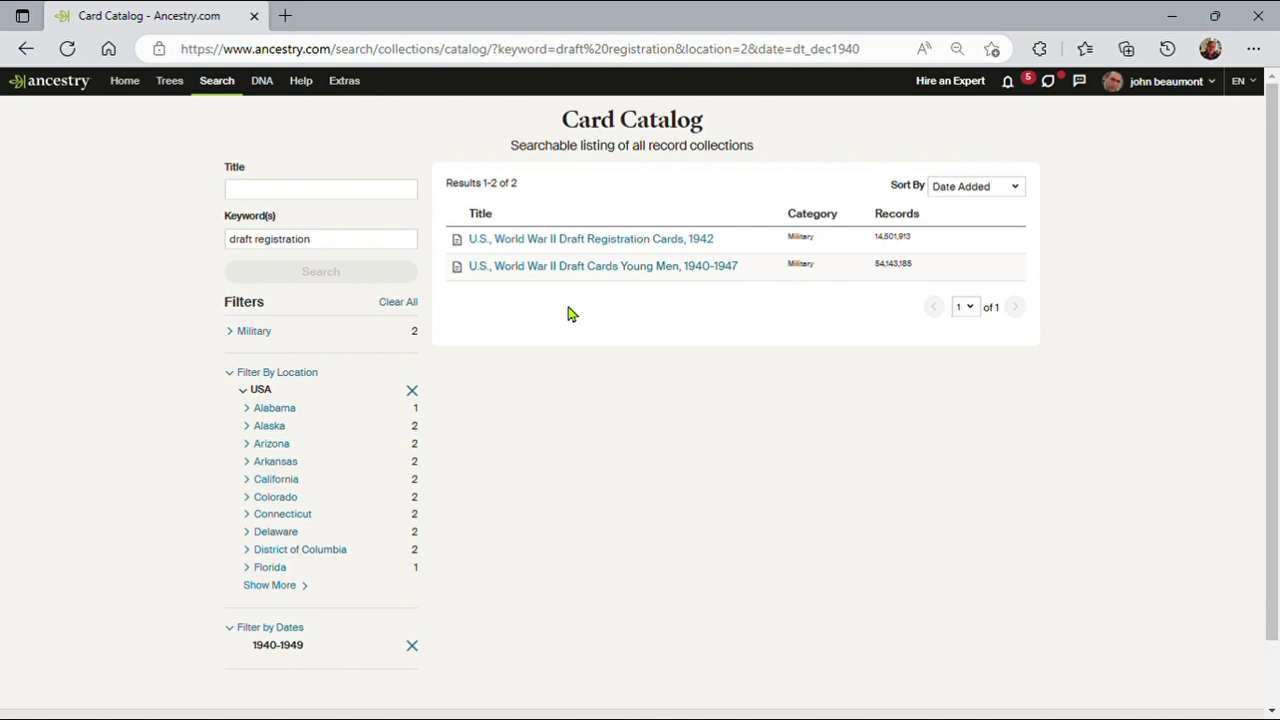
- Check that U.S., World War II Draft Registration Cards, 1942 covers men born 1877–1897, then return to the results
mouse_move(588, 253)
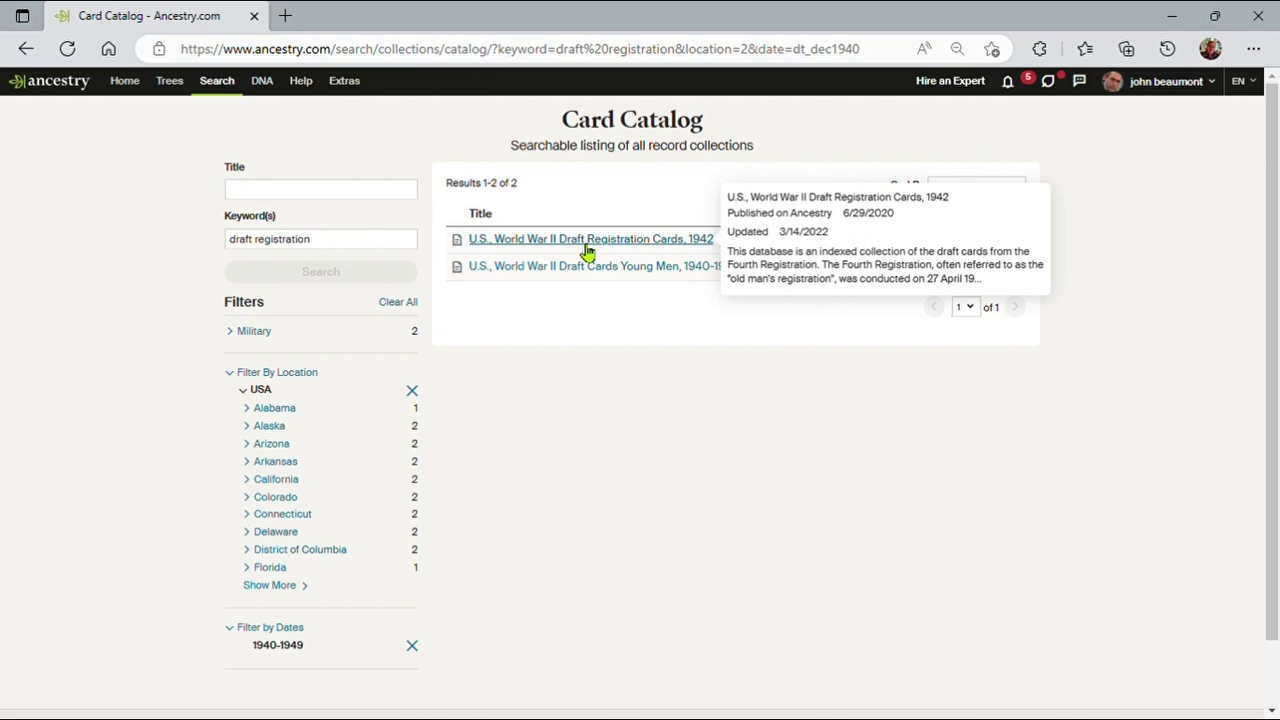
click(587, 240)
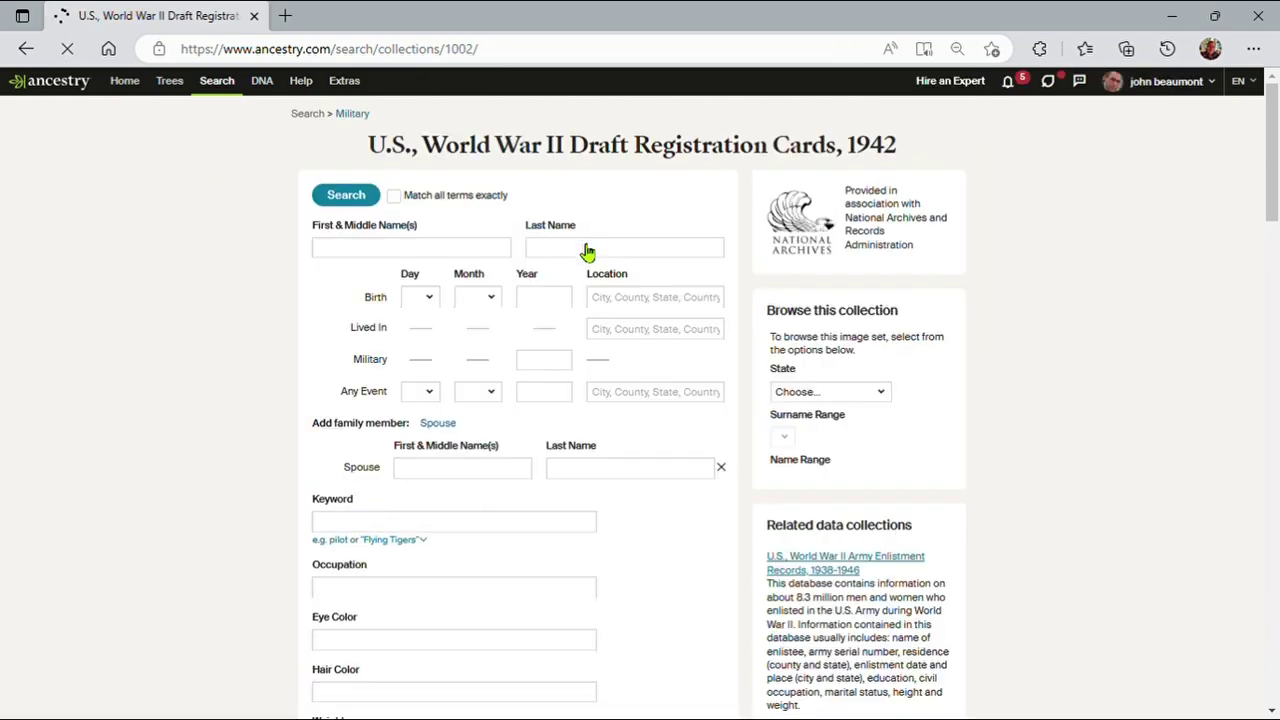
scroll(566, 257, down, 2)
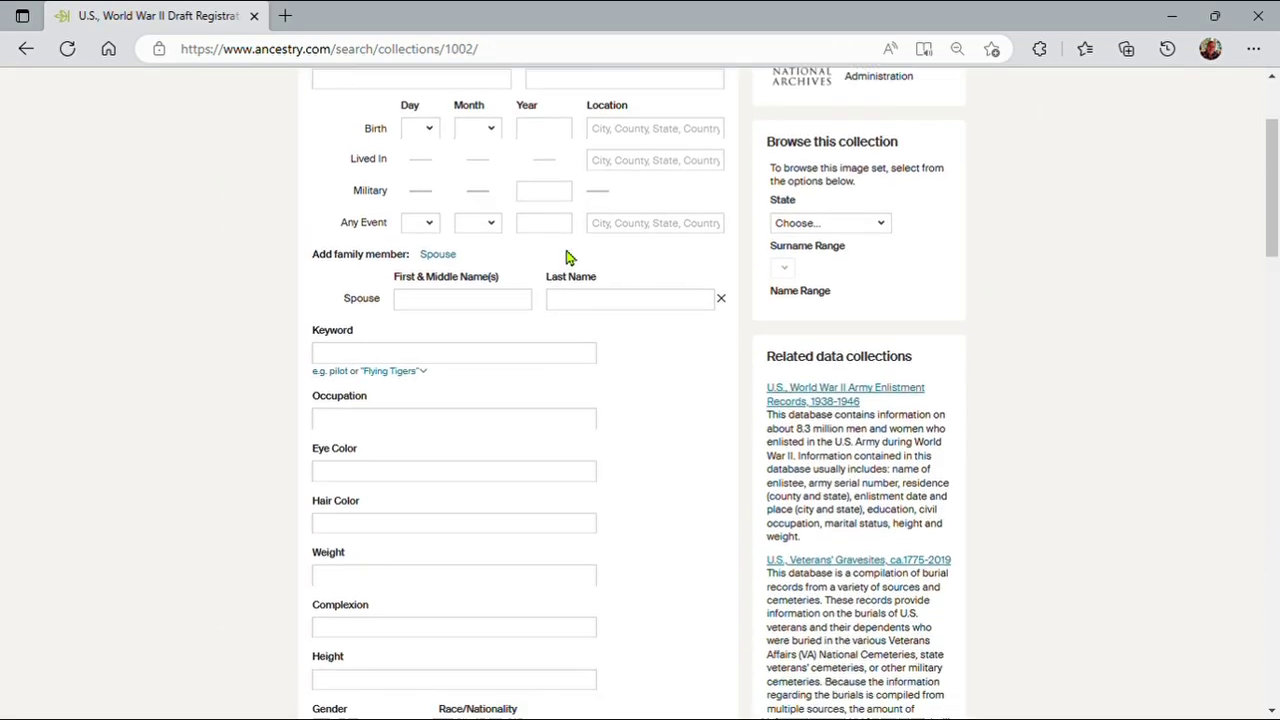
scroll(566, 257, down, 8)
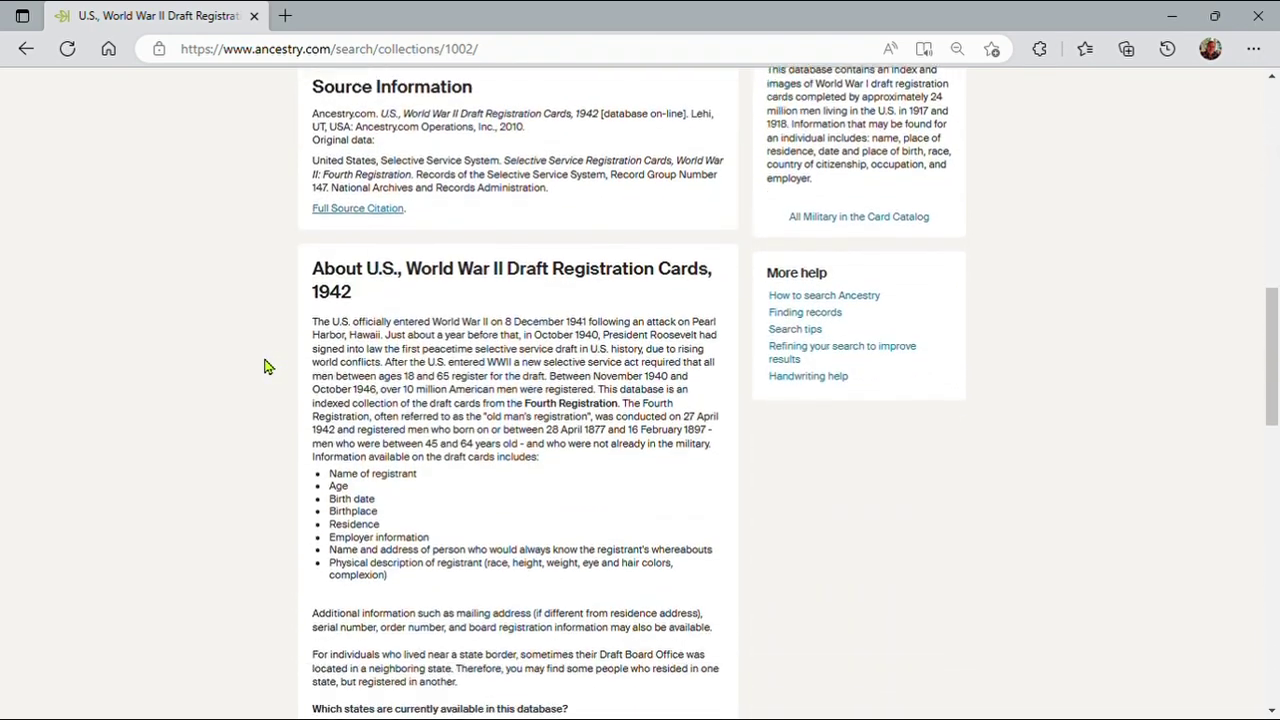
scroll(265, 367, down, 2)
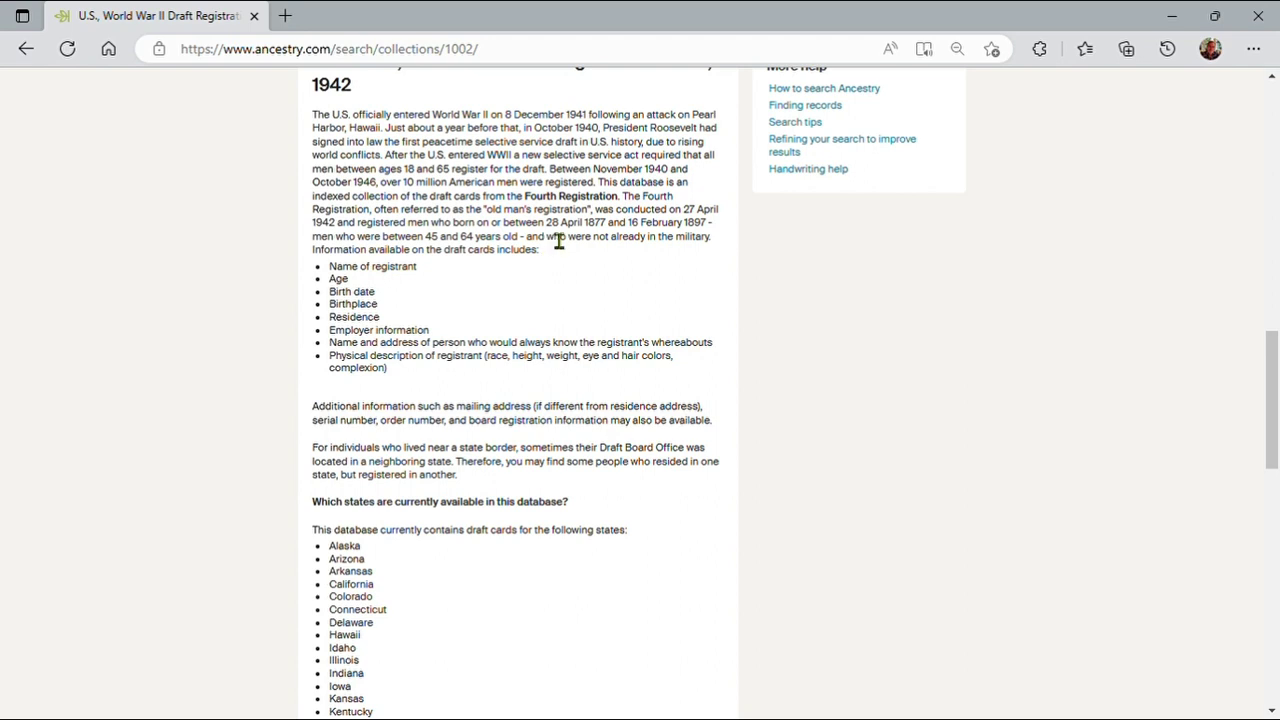
drag(558, 242, 718, 233)
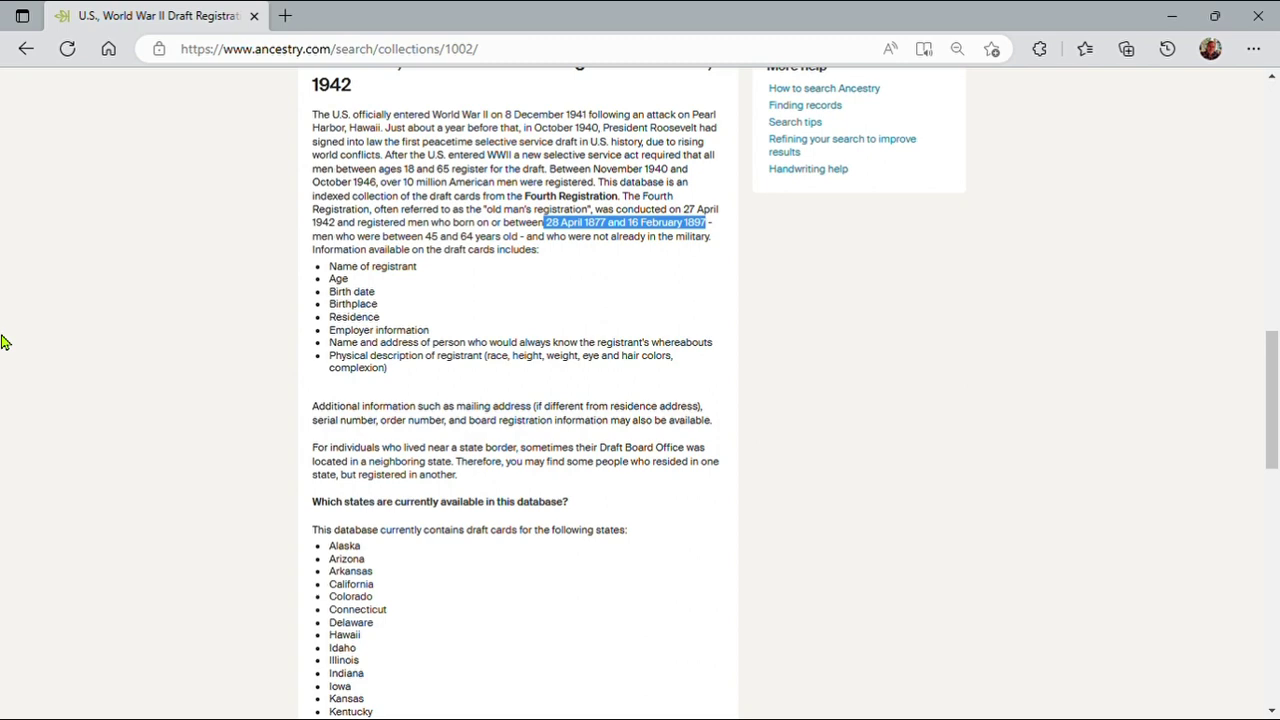
scroll(97, 387, up, 6)
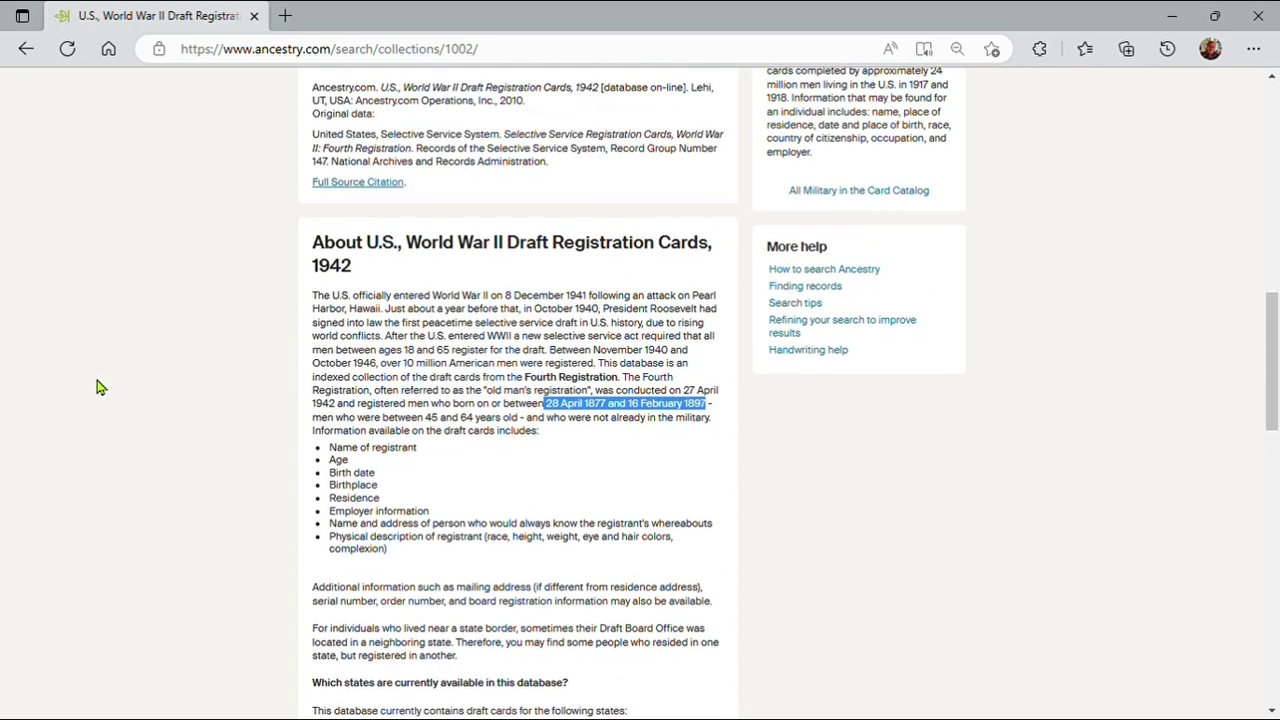
scroll(97, 387, up, 5)
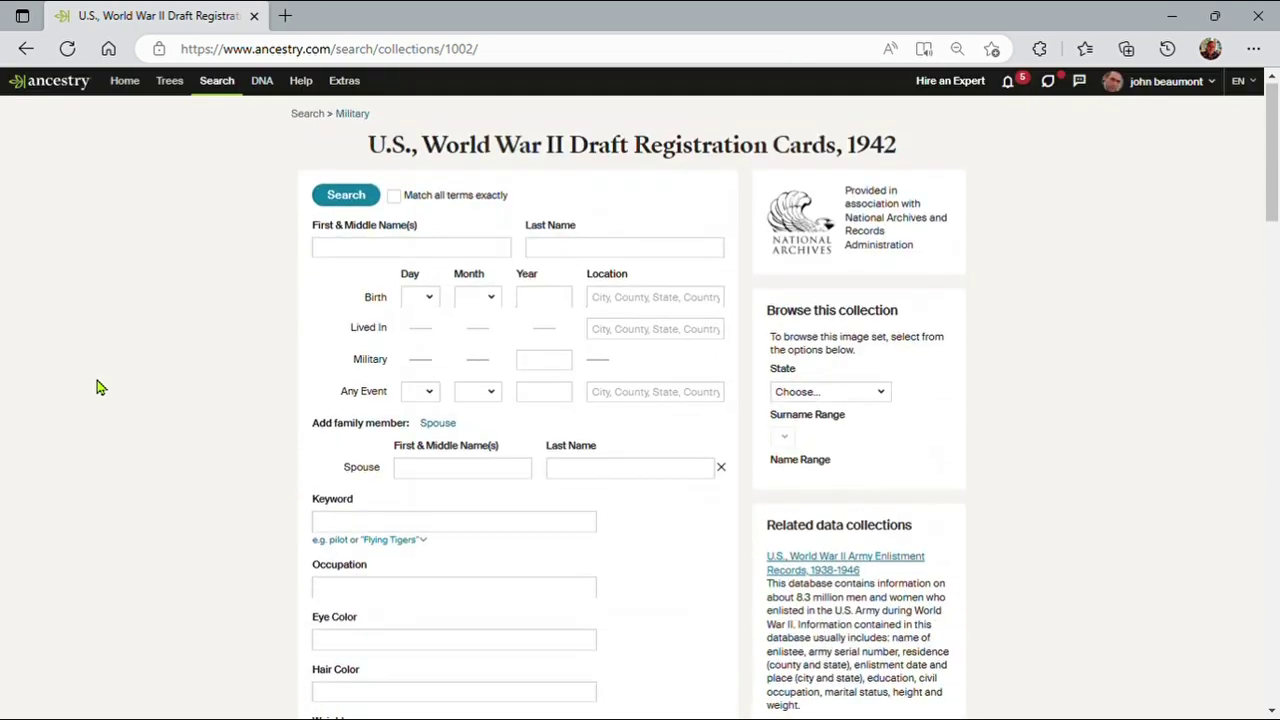
click(26, 49)
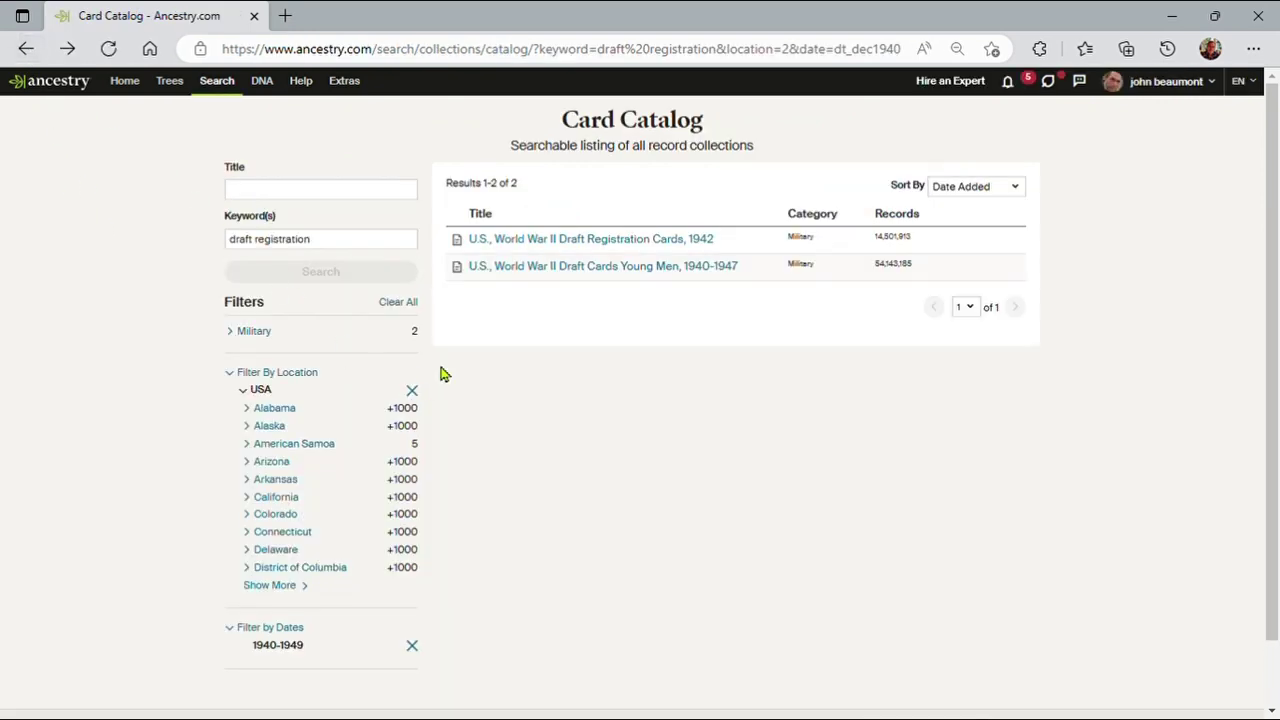
- Open U.S., World War II Draft Cards Young Men, 1940-1947 and confirm it covers men aged 18–45
click(558, 272)
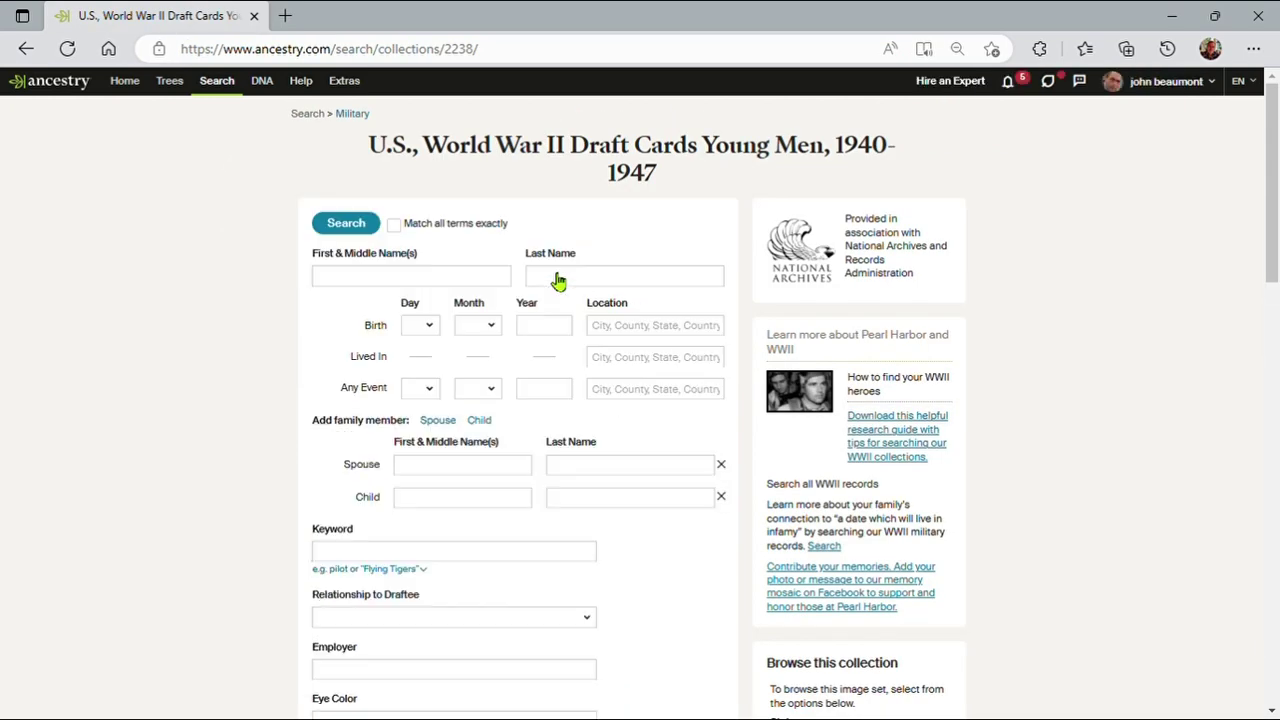
scroll(243, 370, down, 7)
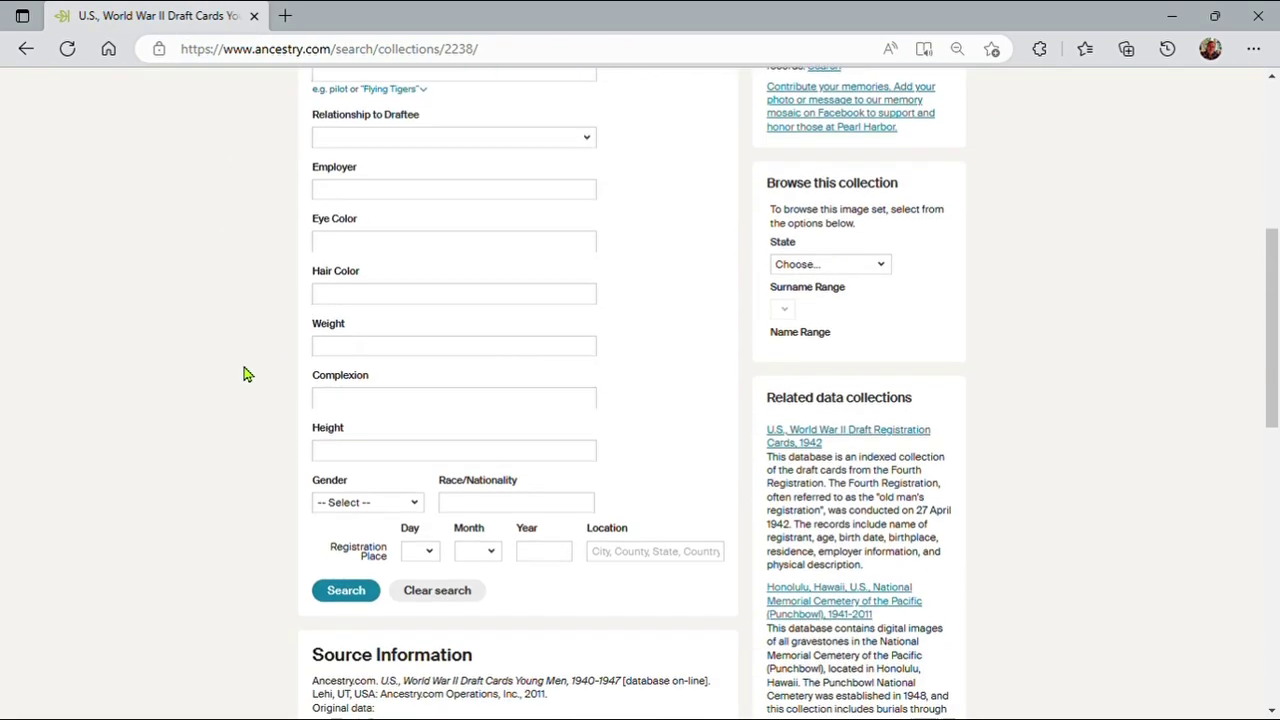
scroll(222, 367, down, 4)
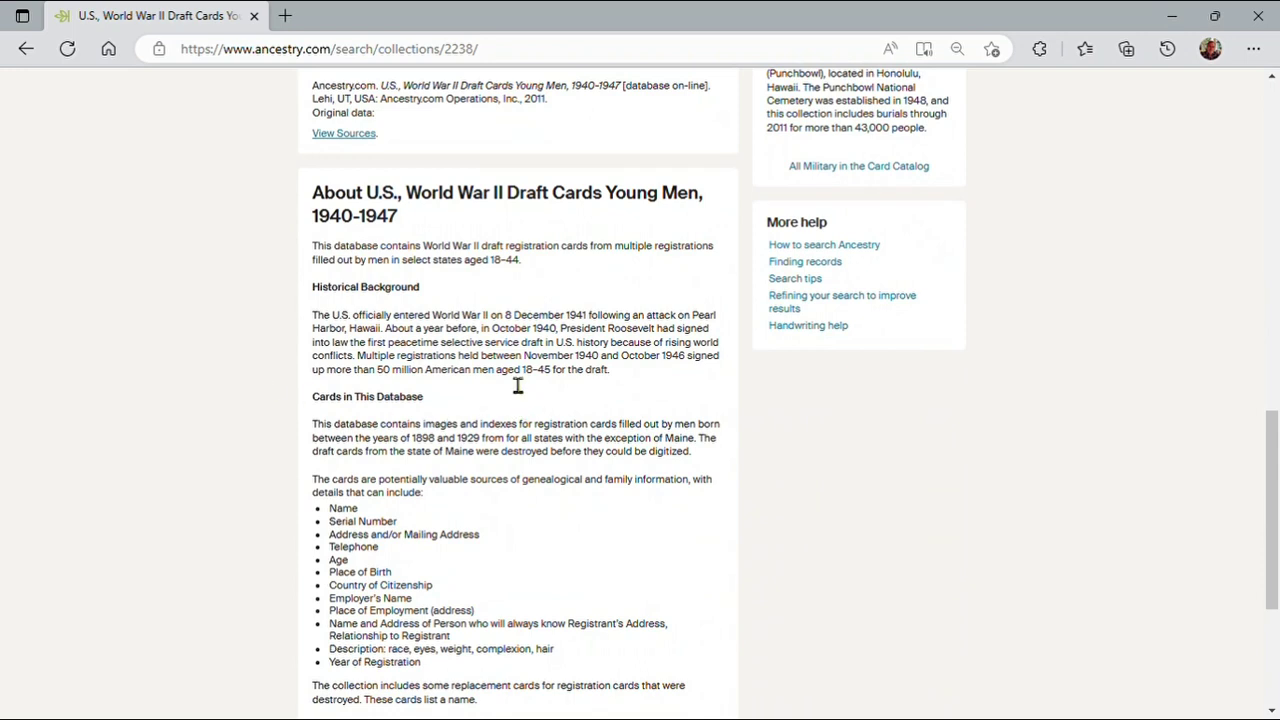
drag(495, 379, 564, 381)
scroll(168, 422, down, 2)
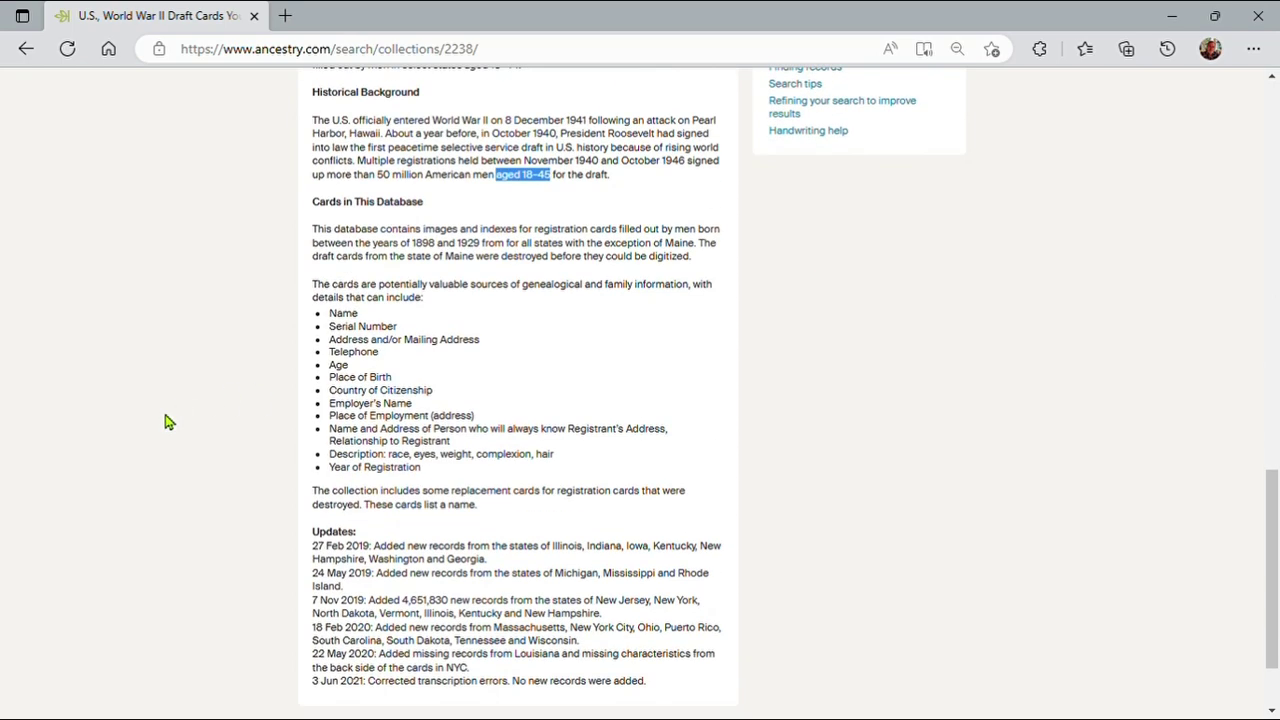
scroll(295, 543, down, 1)
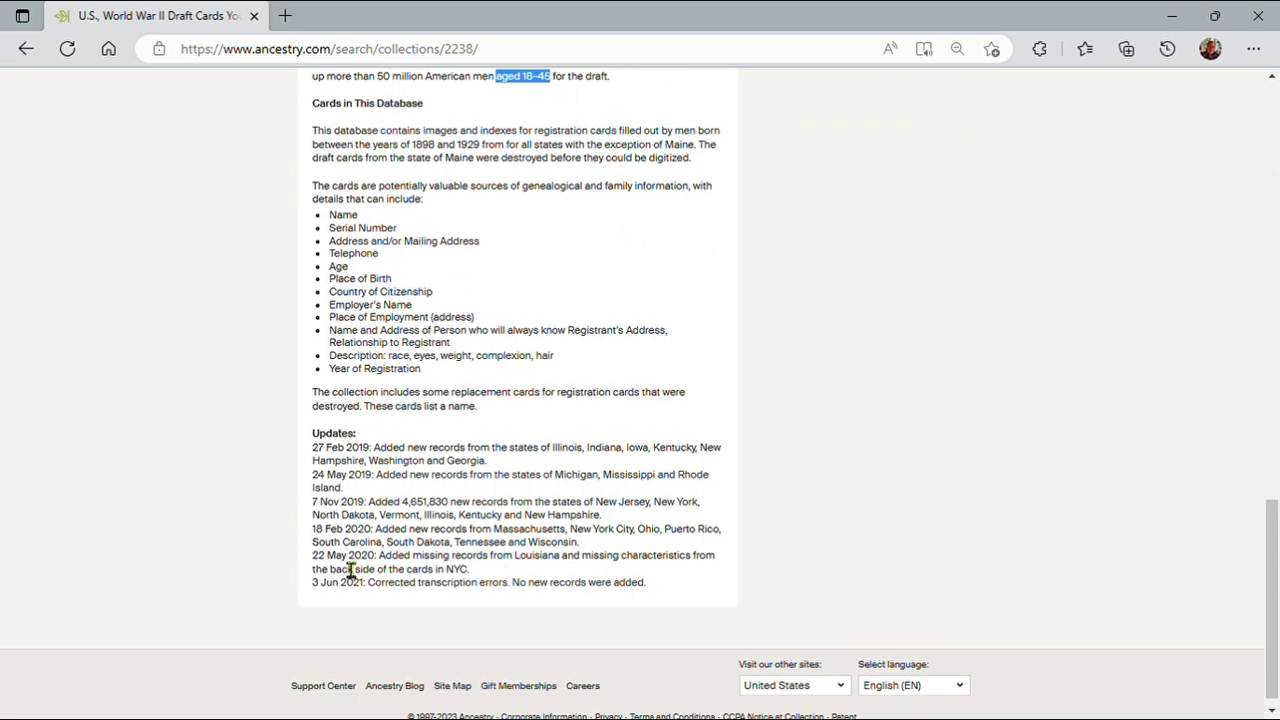
scroll(350, 569, up, 5)
scroll(350, 569, up, 9)
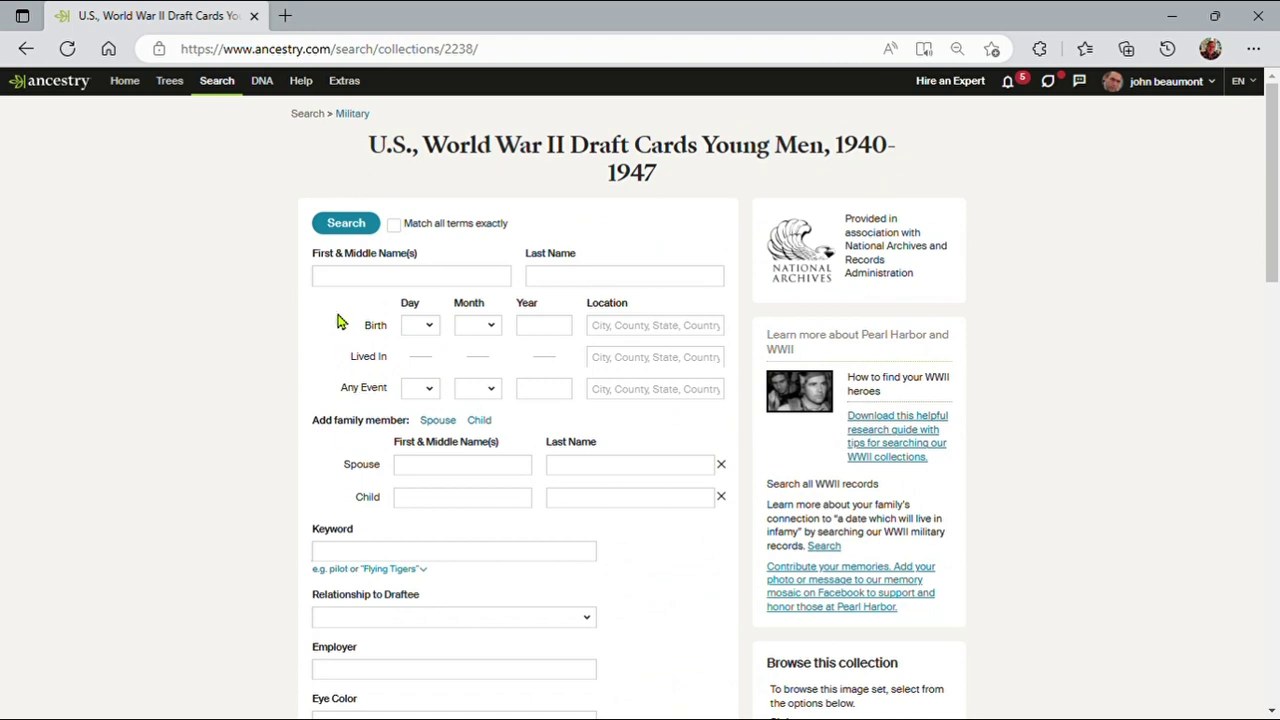
click(346, 280)
- Fill the draft card search with Ernest Hemingway's tree details (1899, Oak Park, spouse Hadley Richardson) and run it
text(ern)
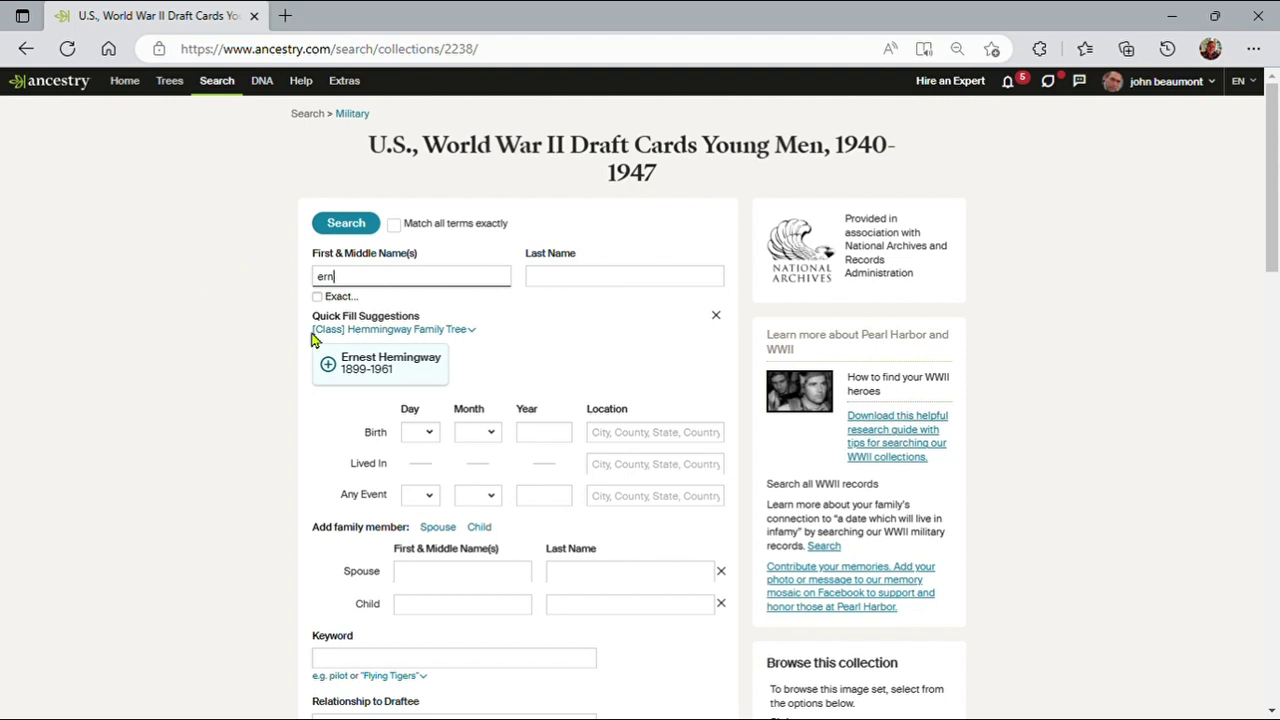
click(366, 372)
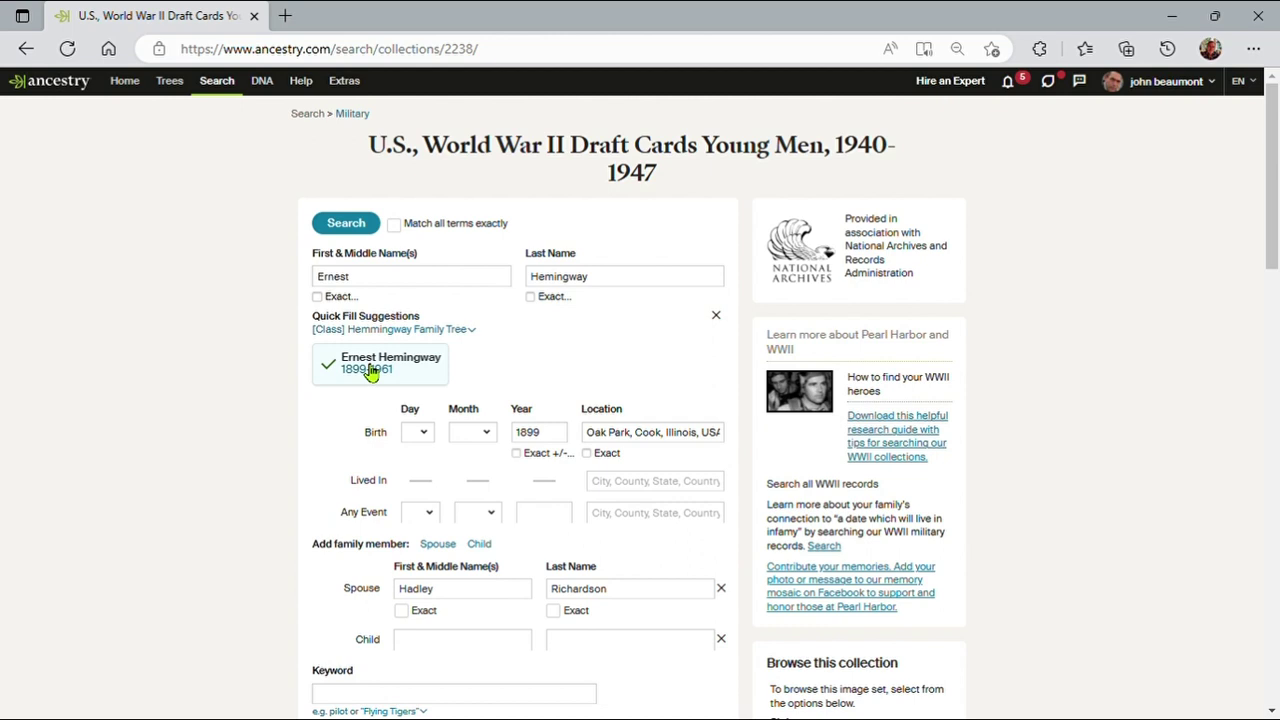
scroll(148, 342, down, 1)
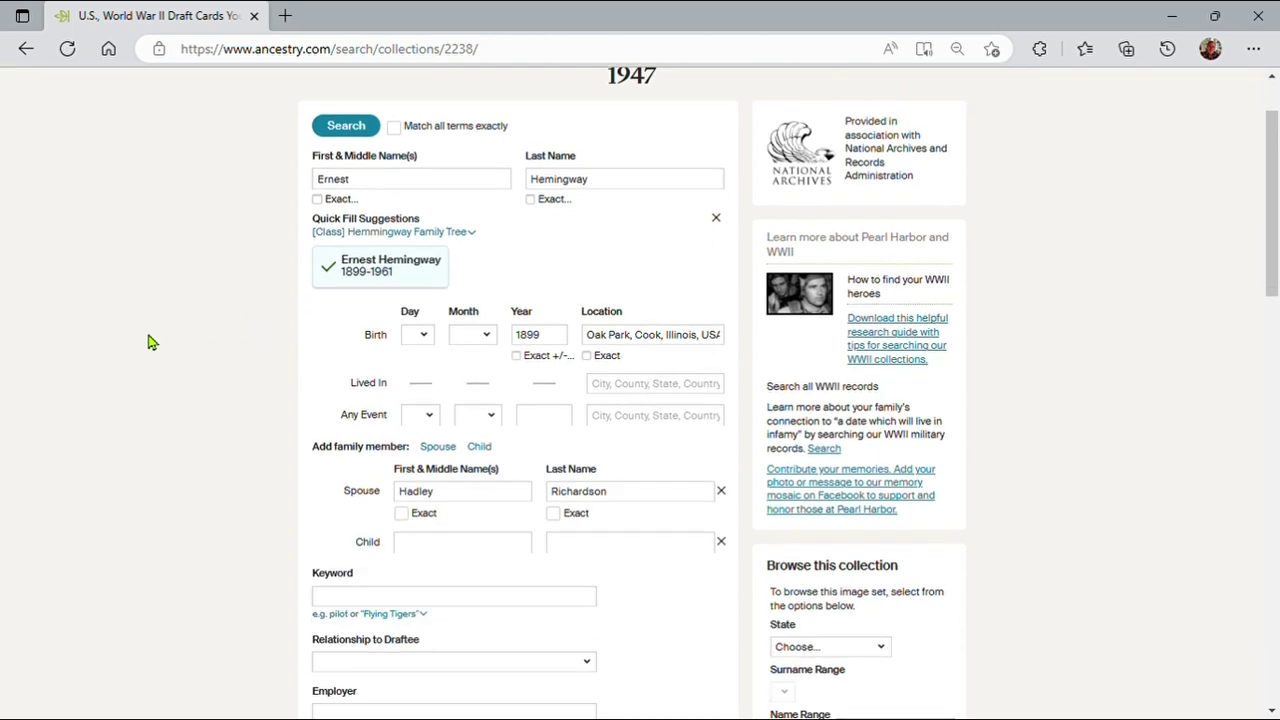
scroll(148, 342, up, 1)
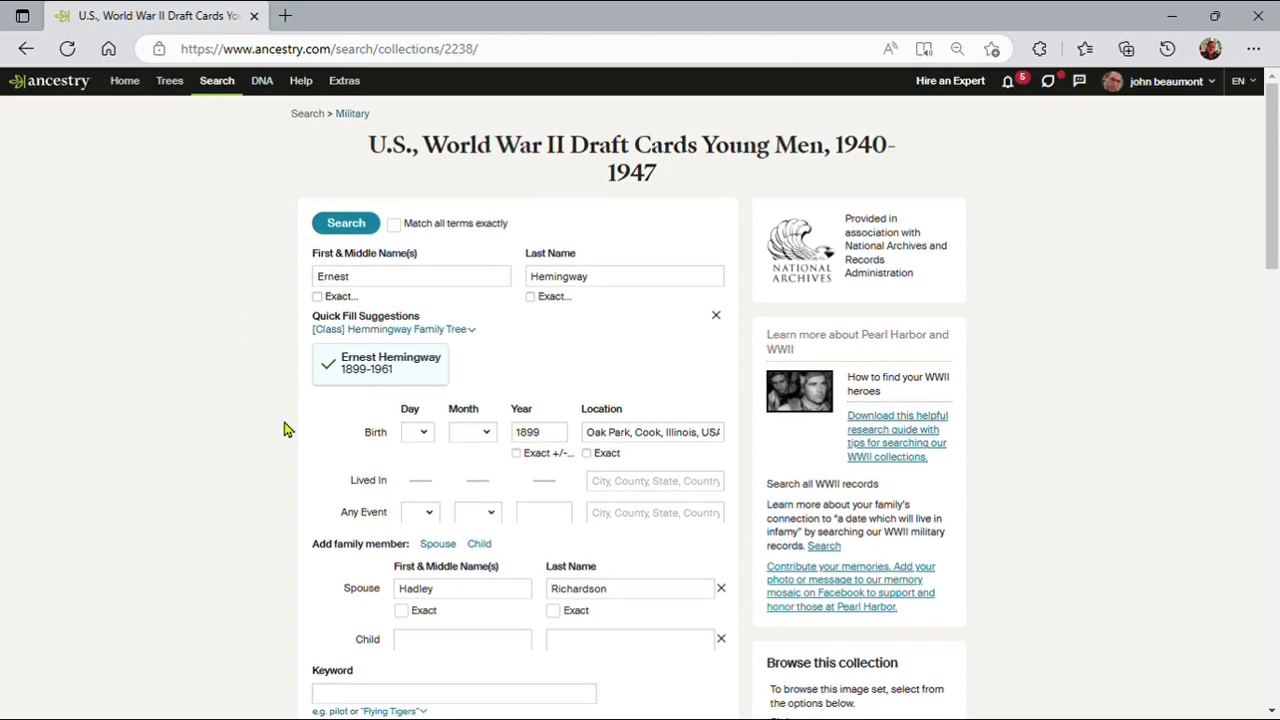
scroll(285, 455, down, 1)
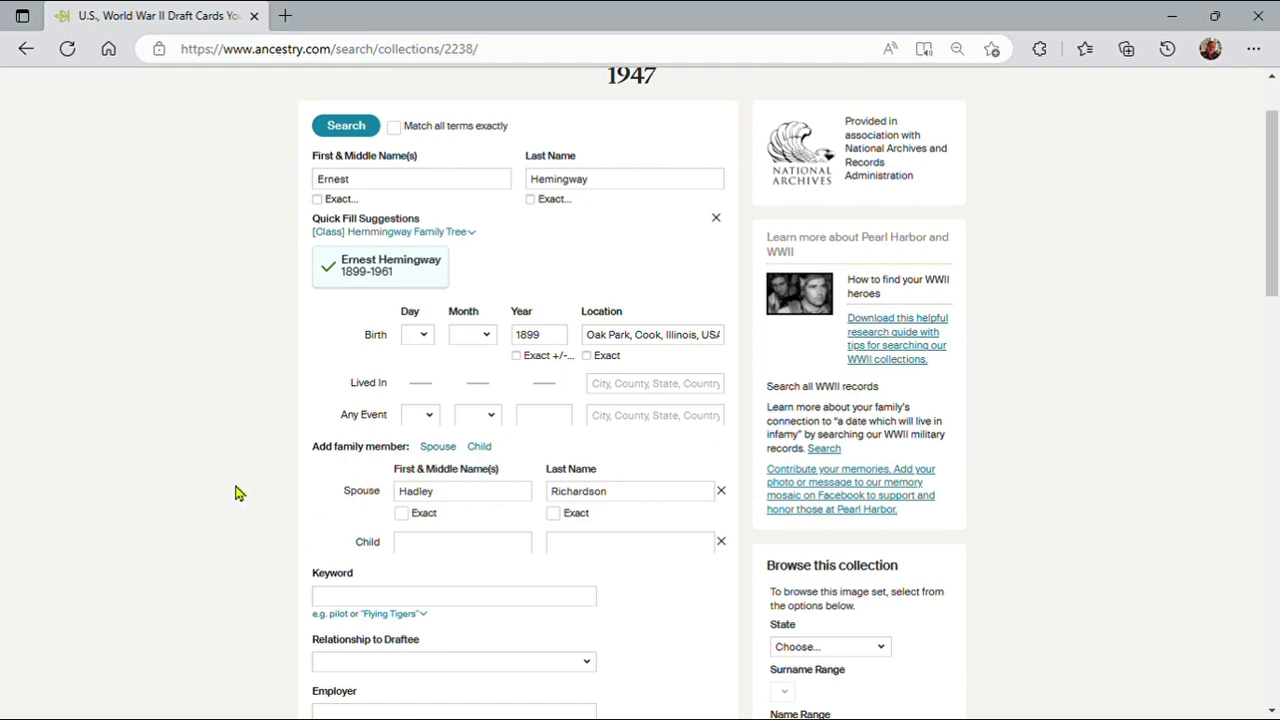
scroll(245, 508, up, 1)
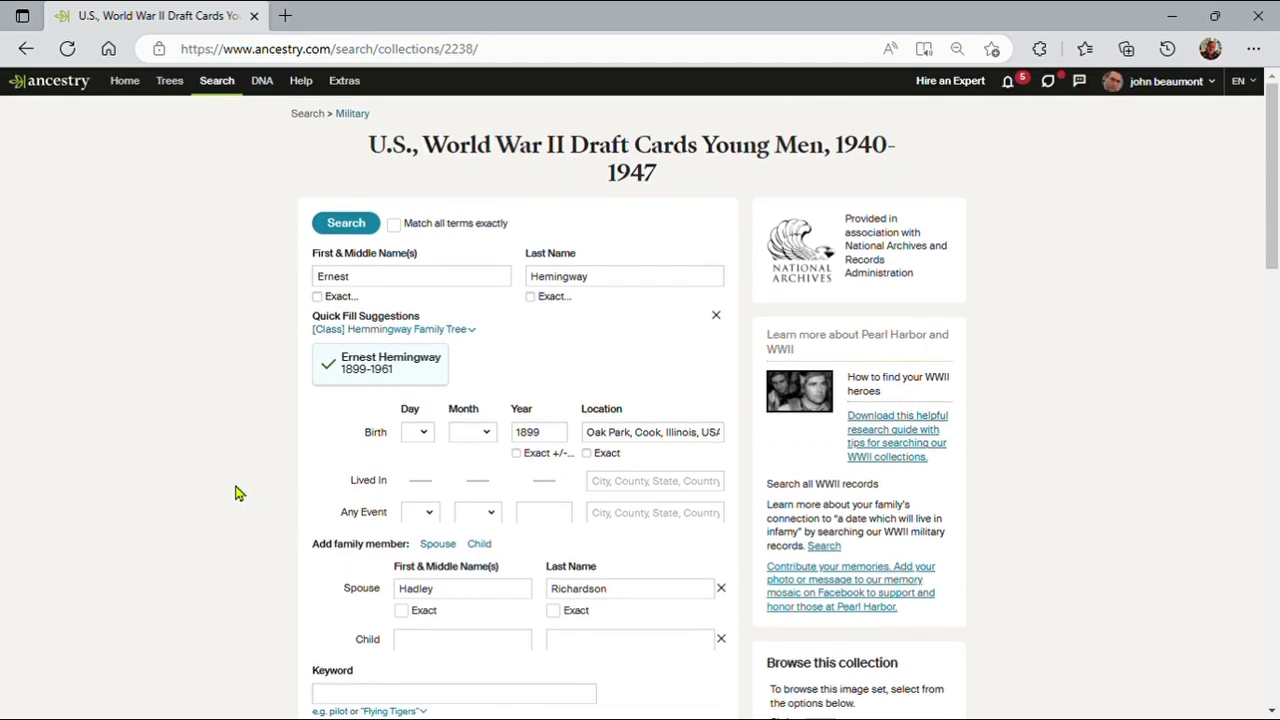
click(347, 224)
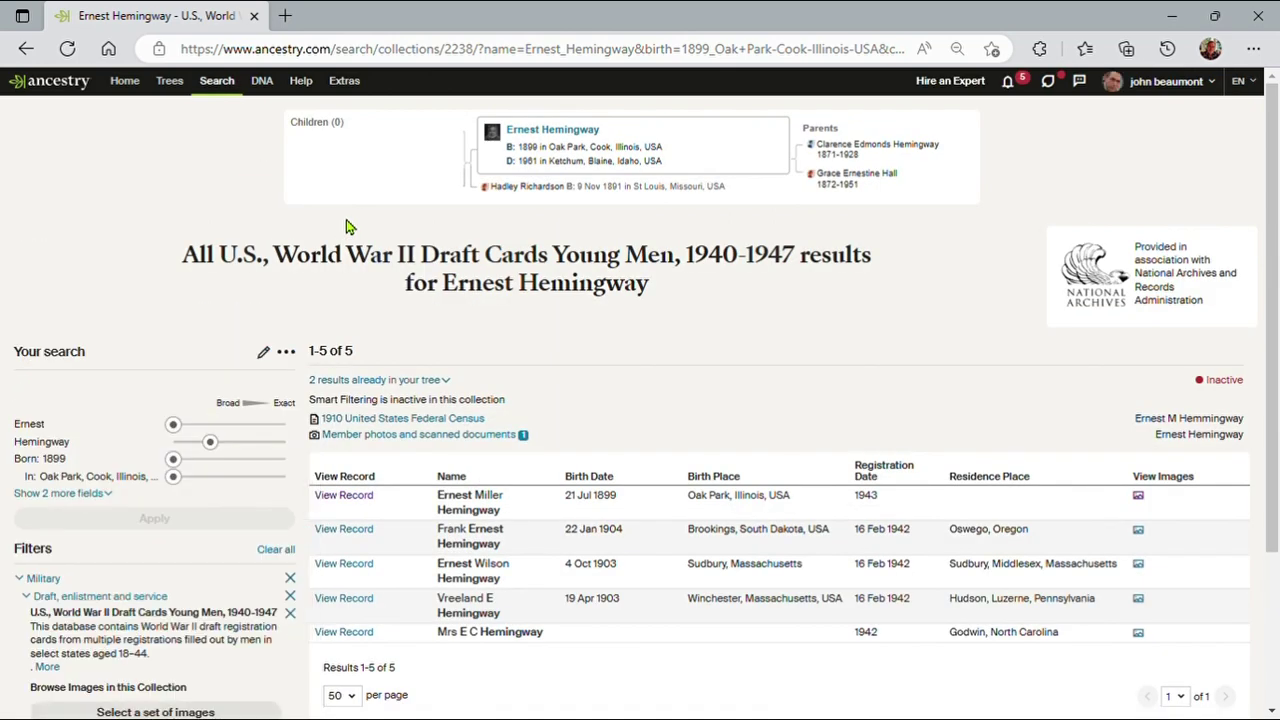
- Scroll through the five results, topped by Ernest Miller Hemingway, born 21 Jul 1899 in Oak Park
scroll(651, 366, down, 1)
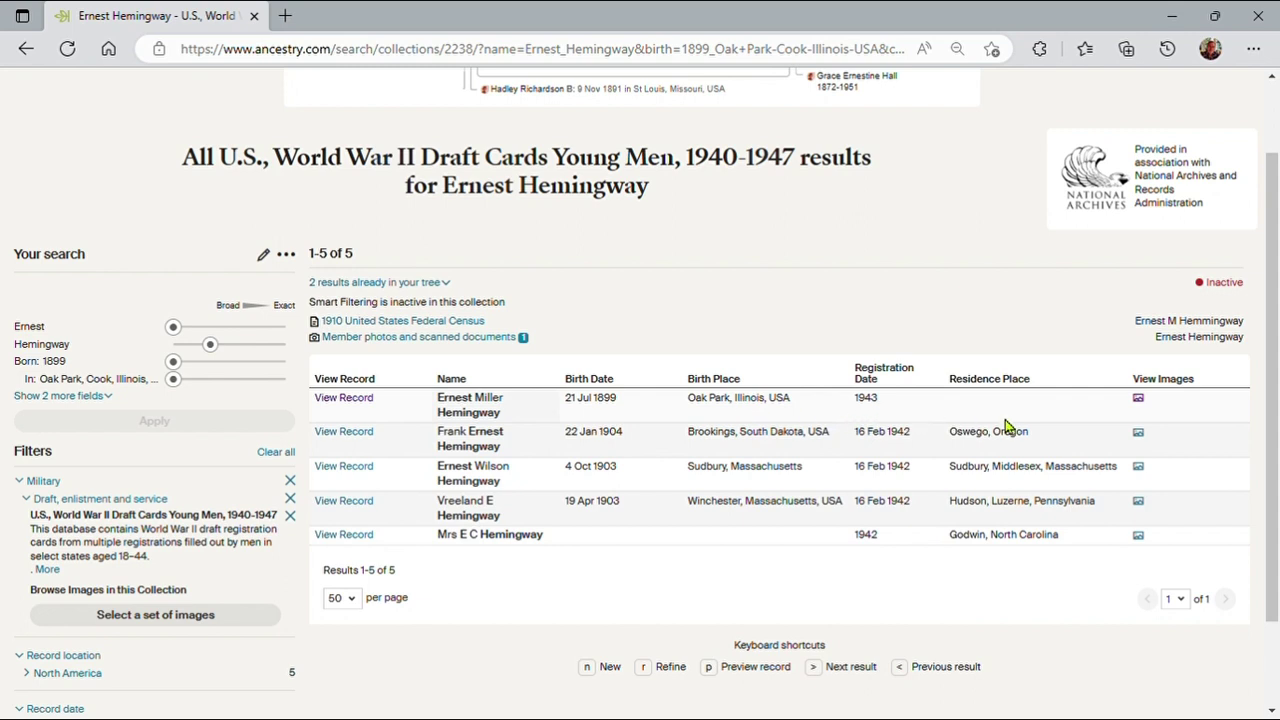
- View Ernest Miller Hemingway's draft card image, panning to read every field, then return to the search
click(1146, 406)
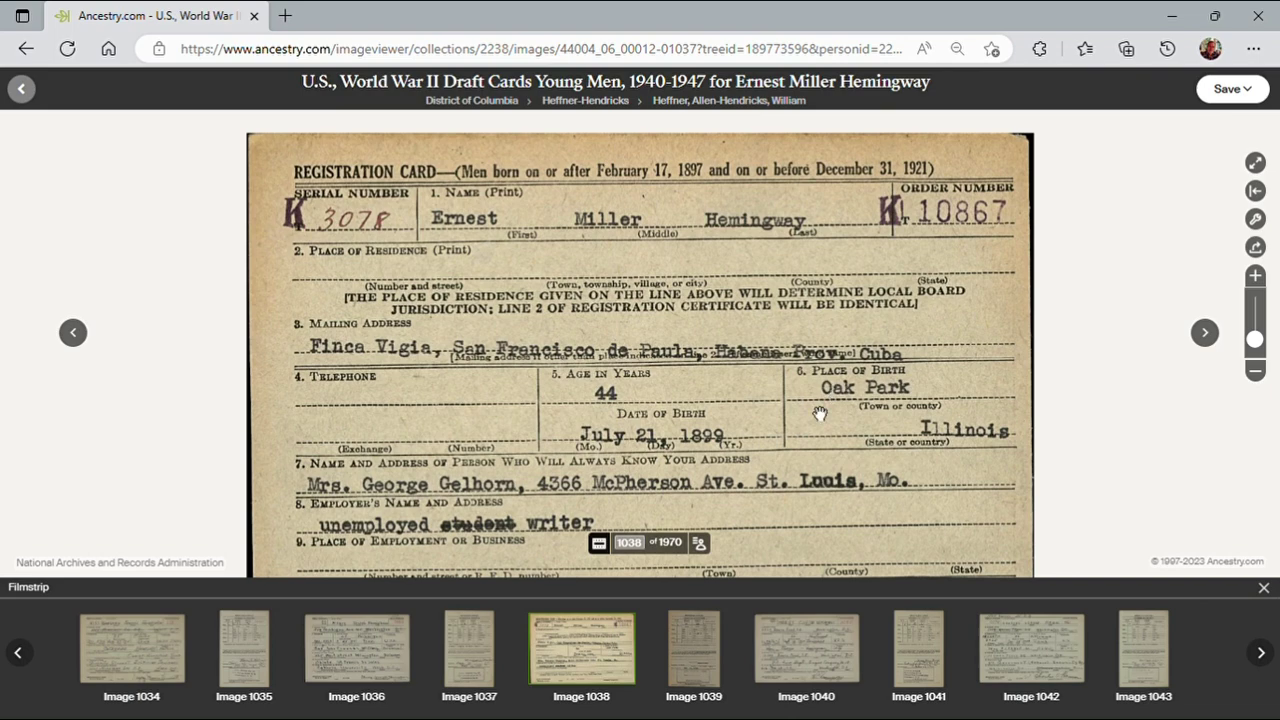
drag(819, 431, 810, 304)
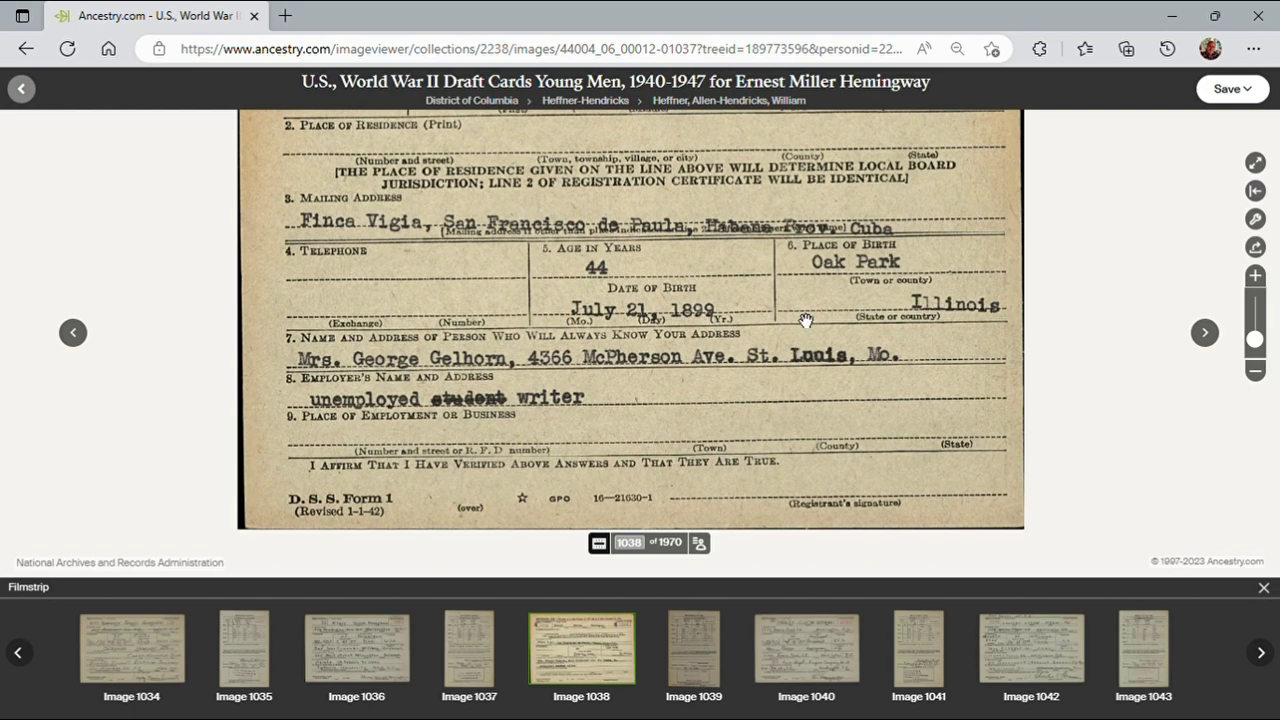
scroll(817, 407, down, 1)
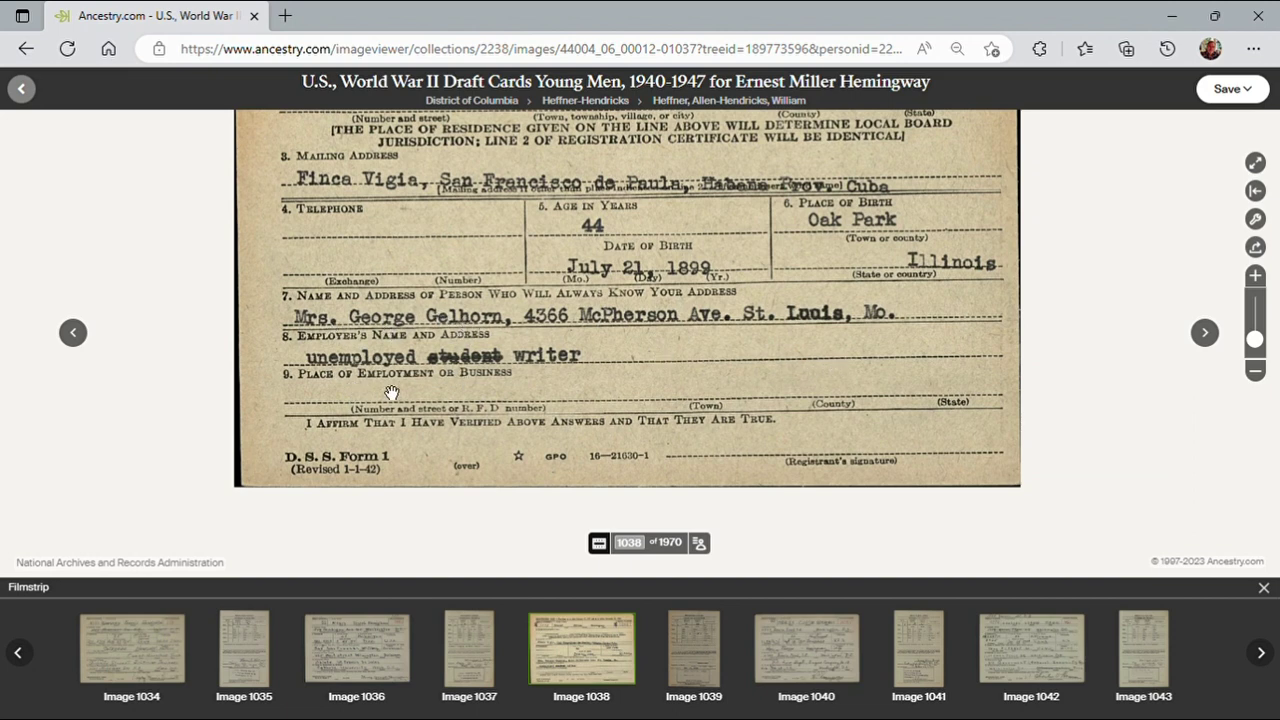
drag(503, 373, 505, 495)
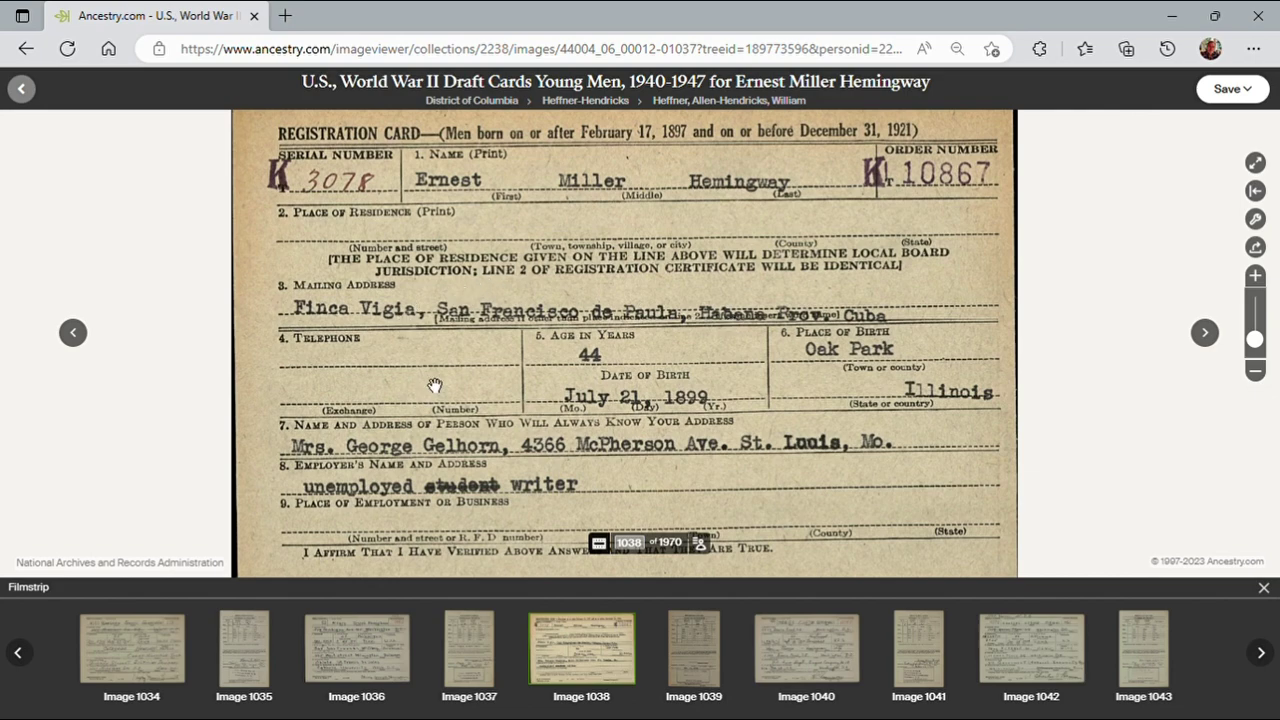
drag(448, 433, 445, 349)
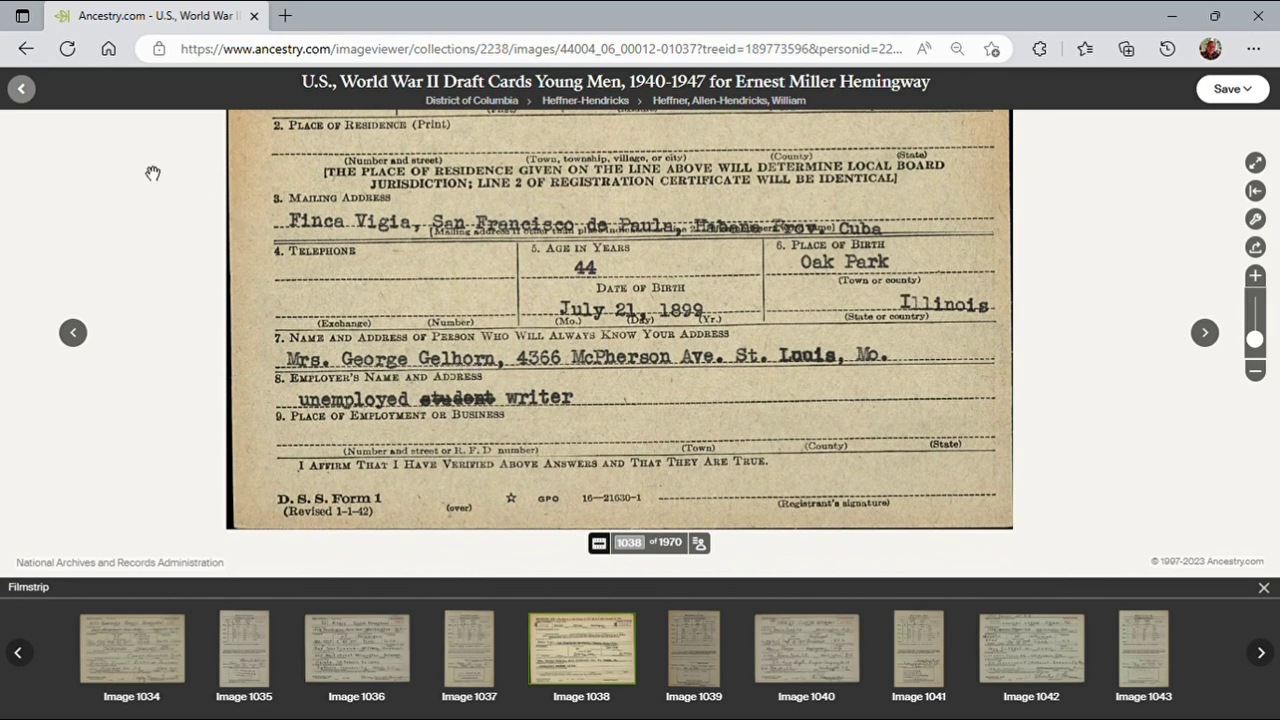
click(30, 92)
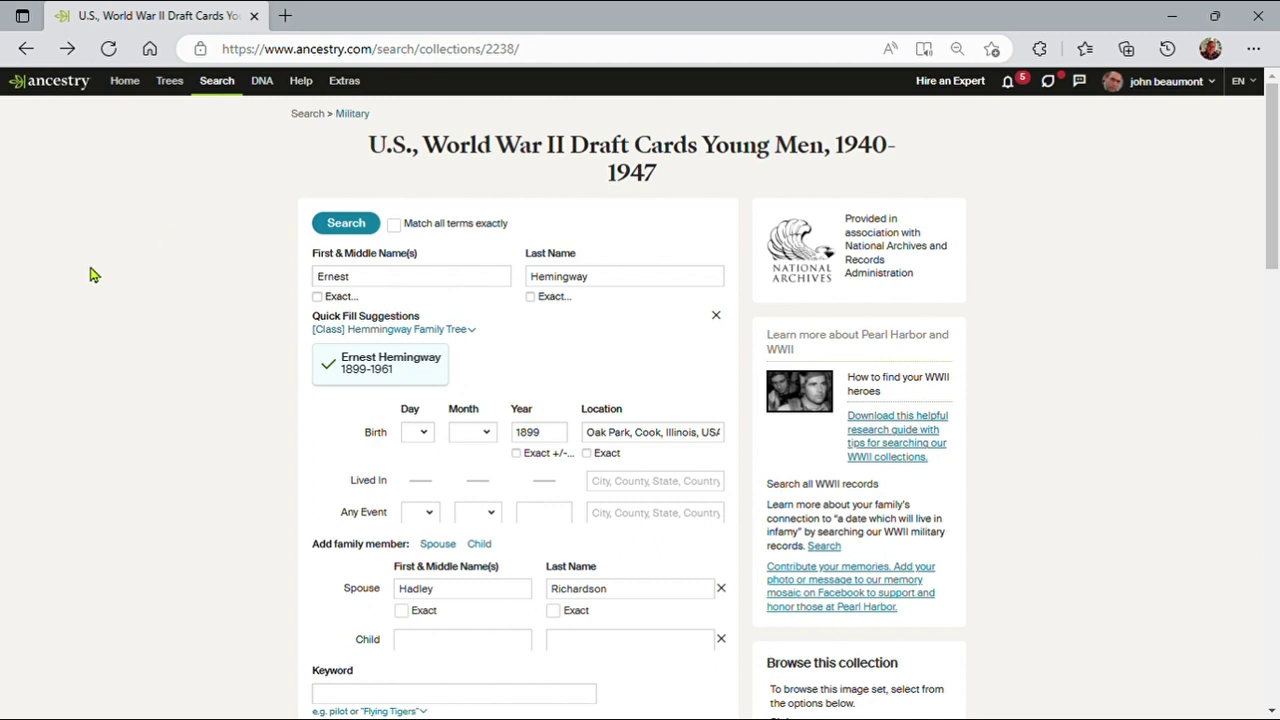
- Go back to the unfiltered Card Catalog from the Search menu
click(216, 84)
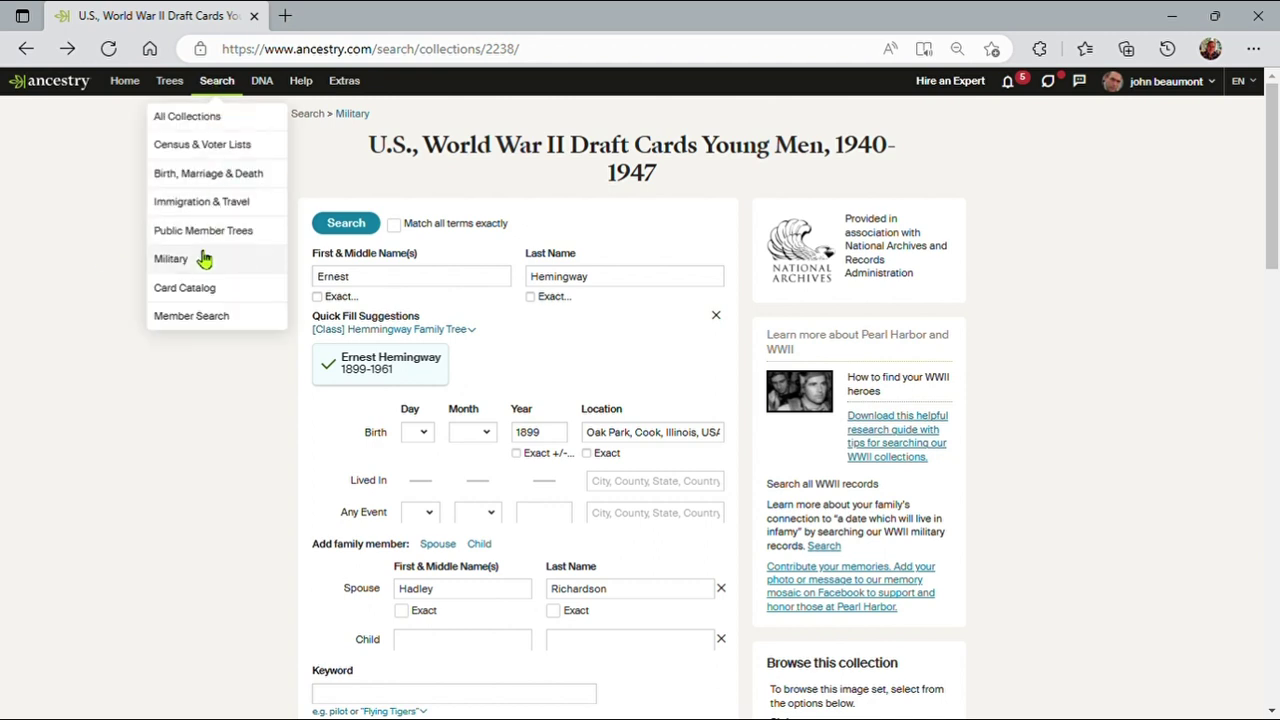
click(201, 291)
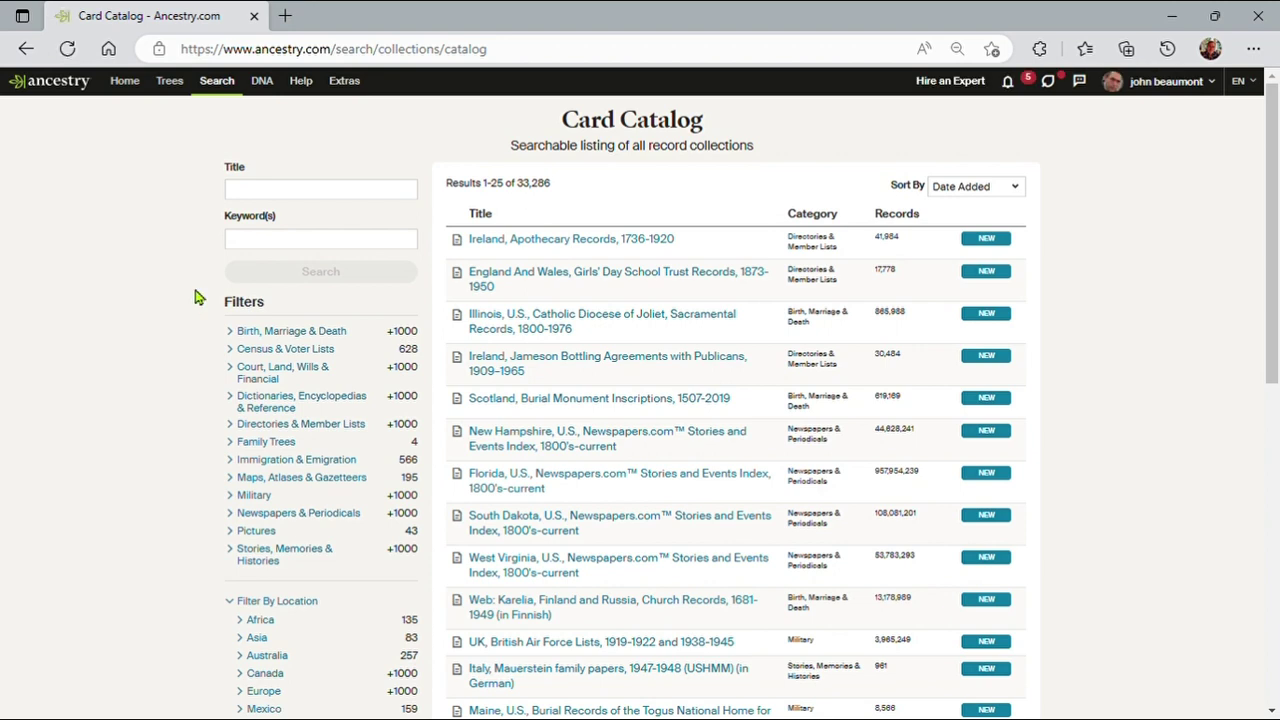
- Search the catalog for 'key west' and filter the location to USA, then Florida
click(271, 247)
text(key west)
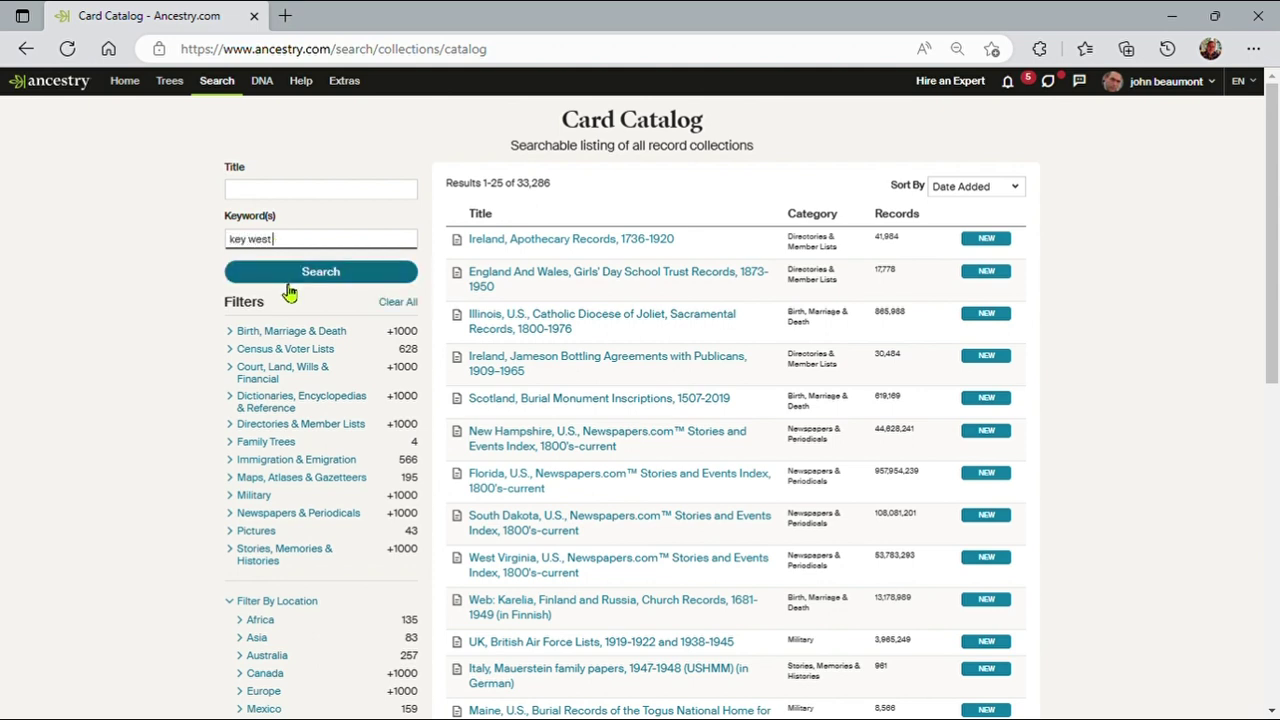
click(285, 279)
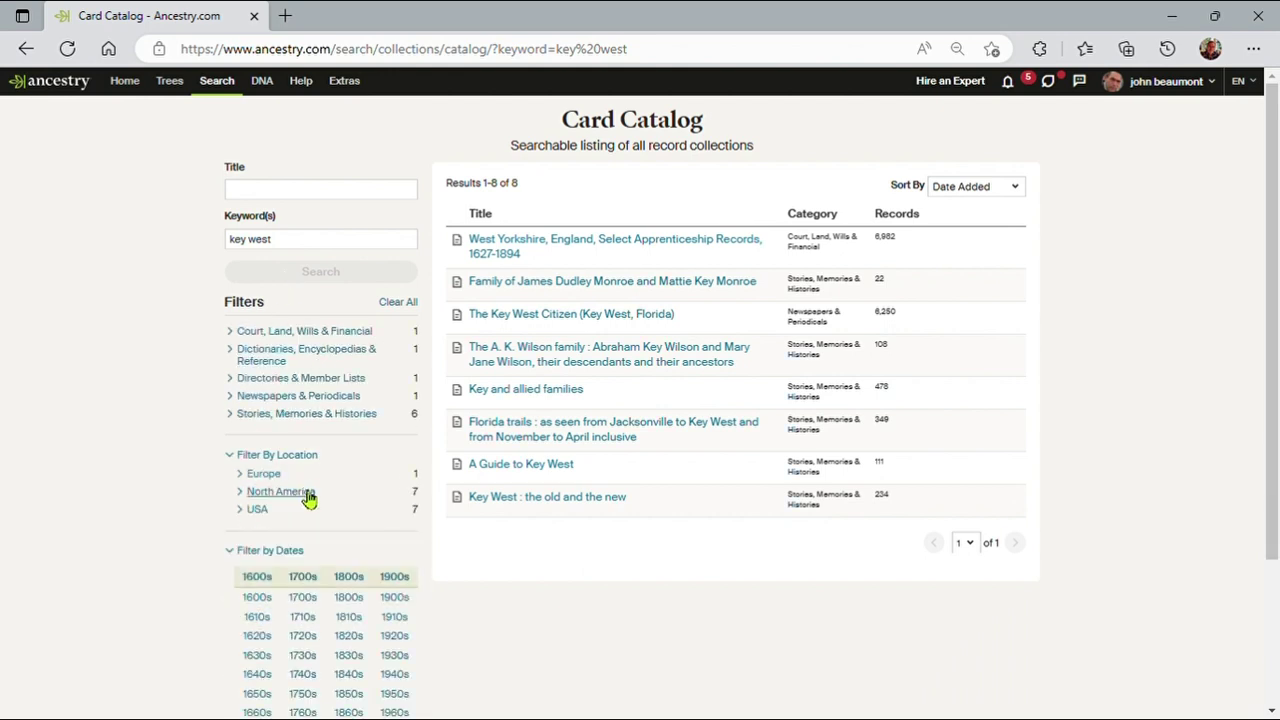
click(257, 511)
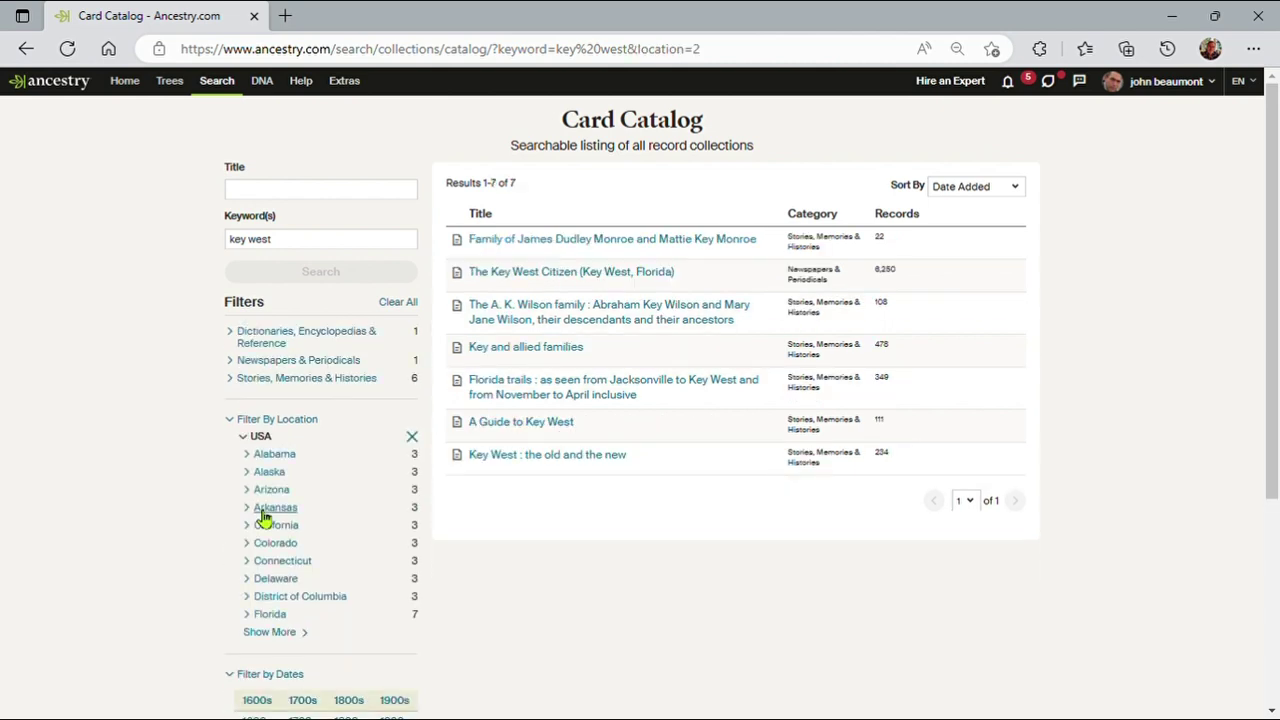
click(272, 615)
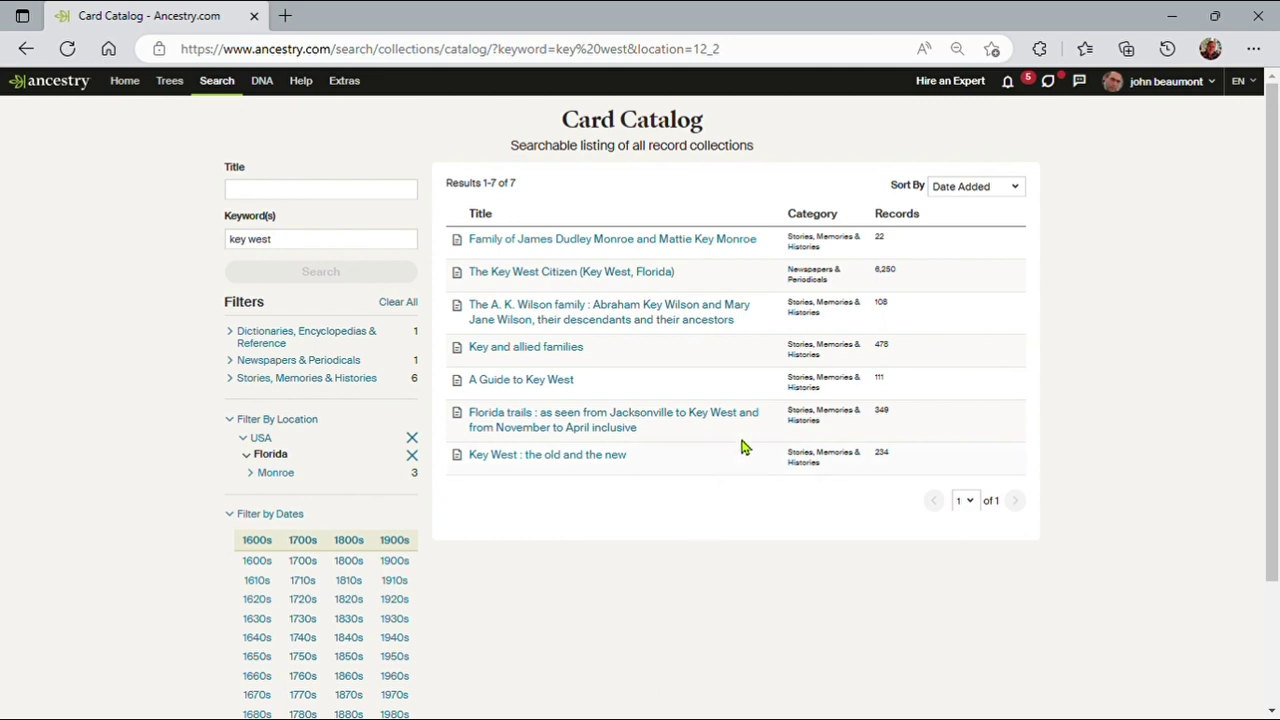
- Preview the Florida collection info cards, then open The Key West Citizen (Key West, Florida)
mouse_move(652, 248)
mouse_move(641, 313)
mouse_move(578, 348)
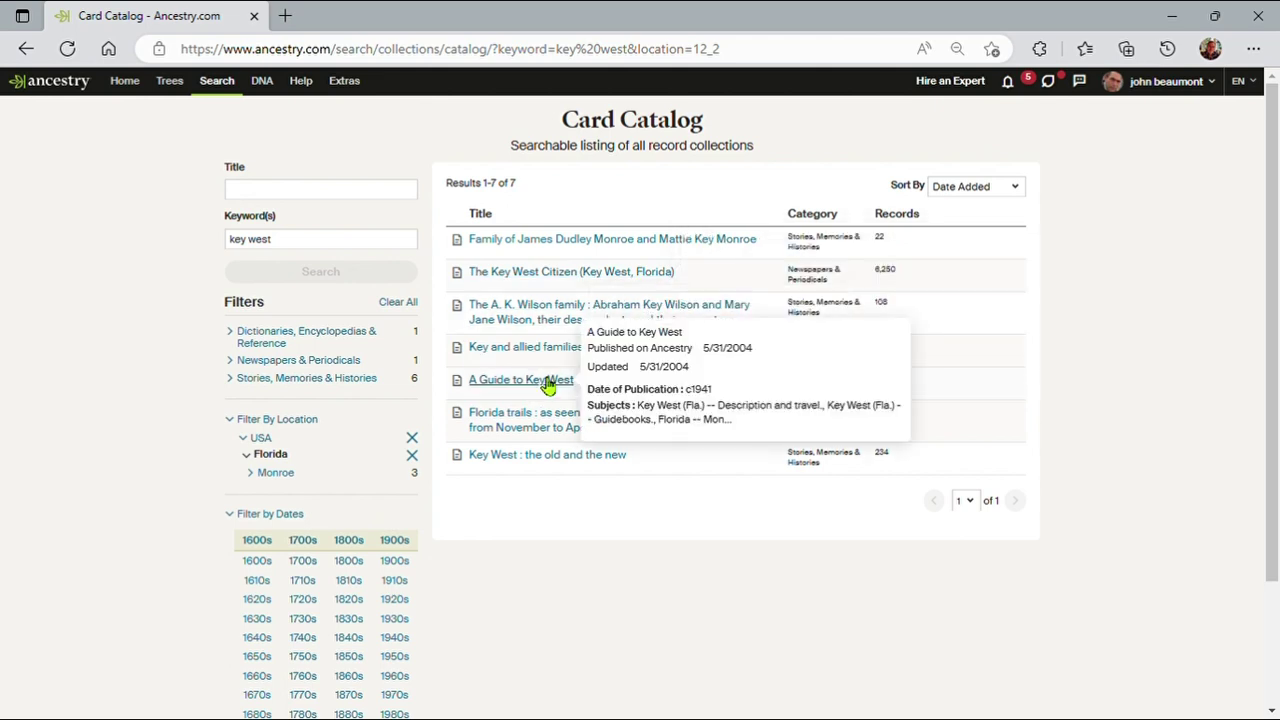
mouse_move(538, 424)
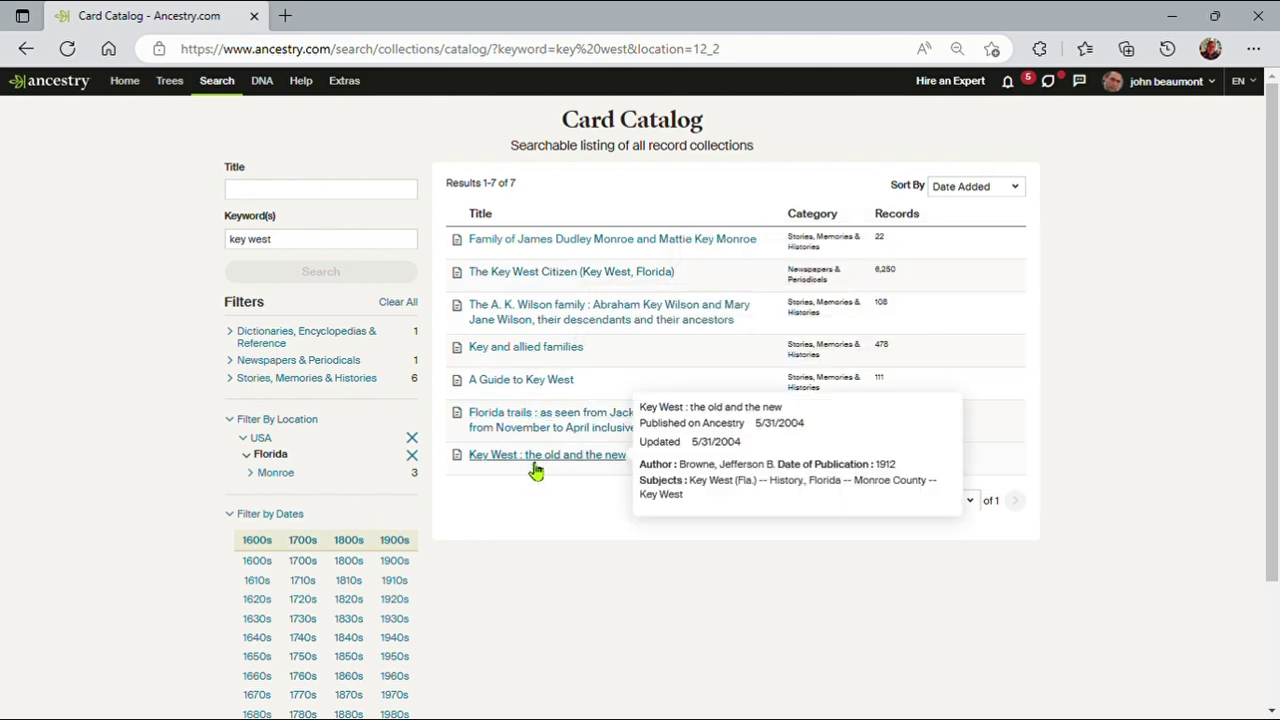
mouse_move(563, 247)
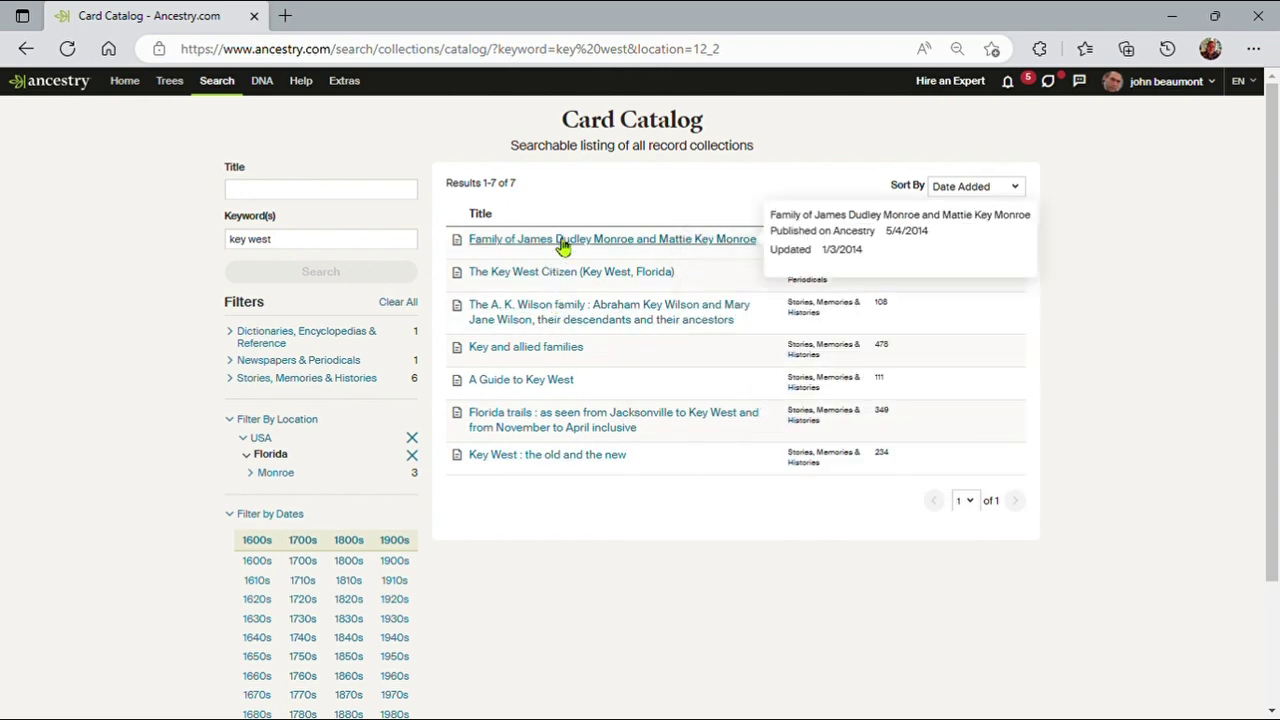
mouse_move(567, 275)
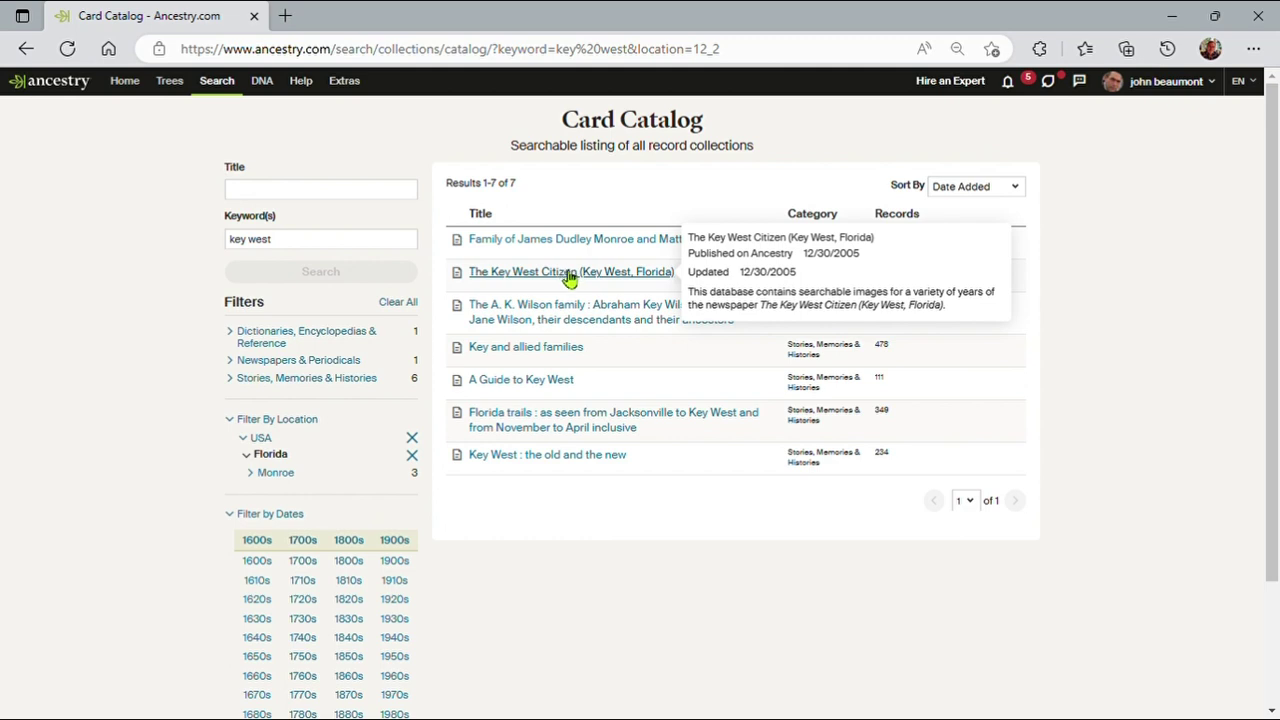
click(570, 279)
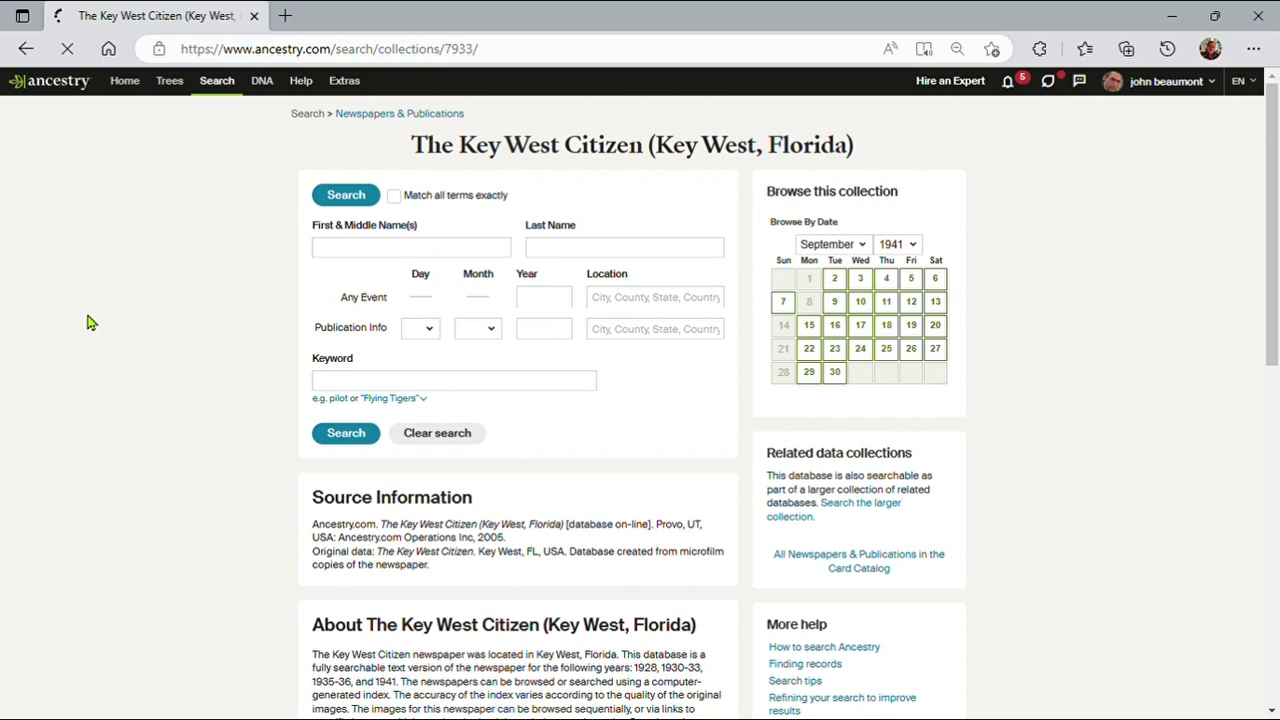
- Search The Key West Citizen for 'Ernest Hemingway' and scroll through the 59 newspaper results from 1931–1941
click(343, 254)
text(erne)
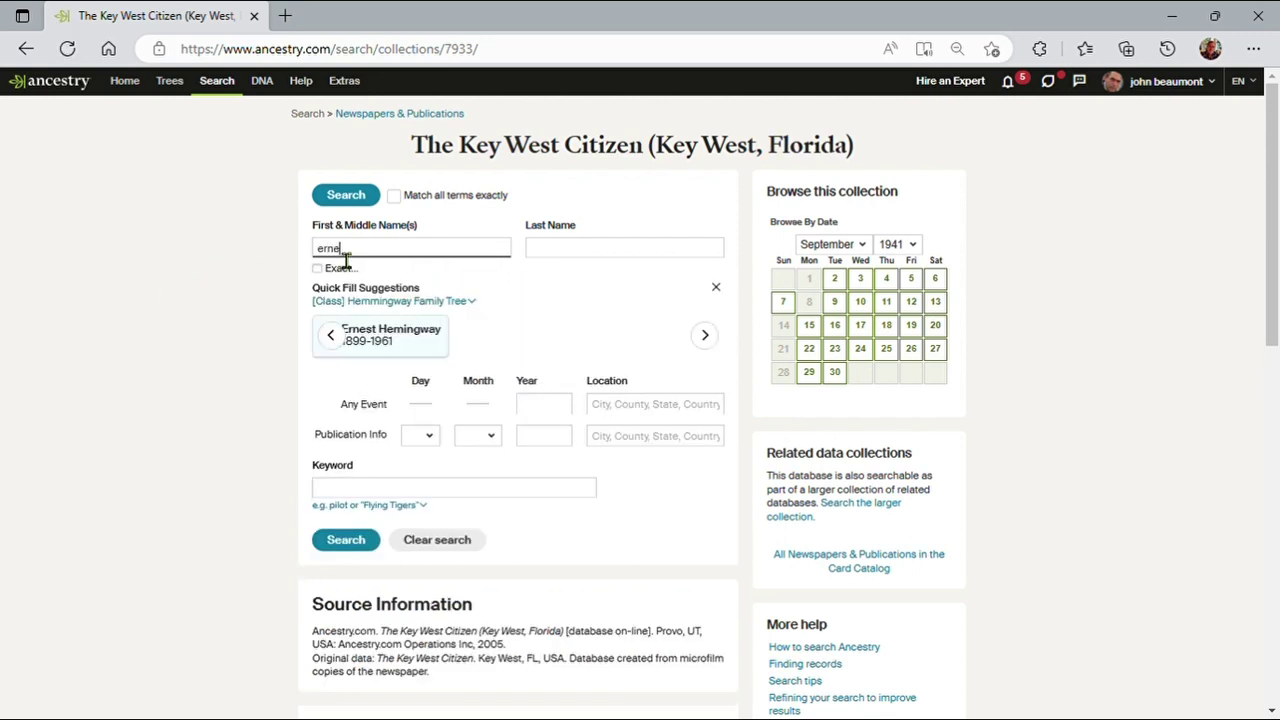
click(384, 342)
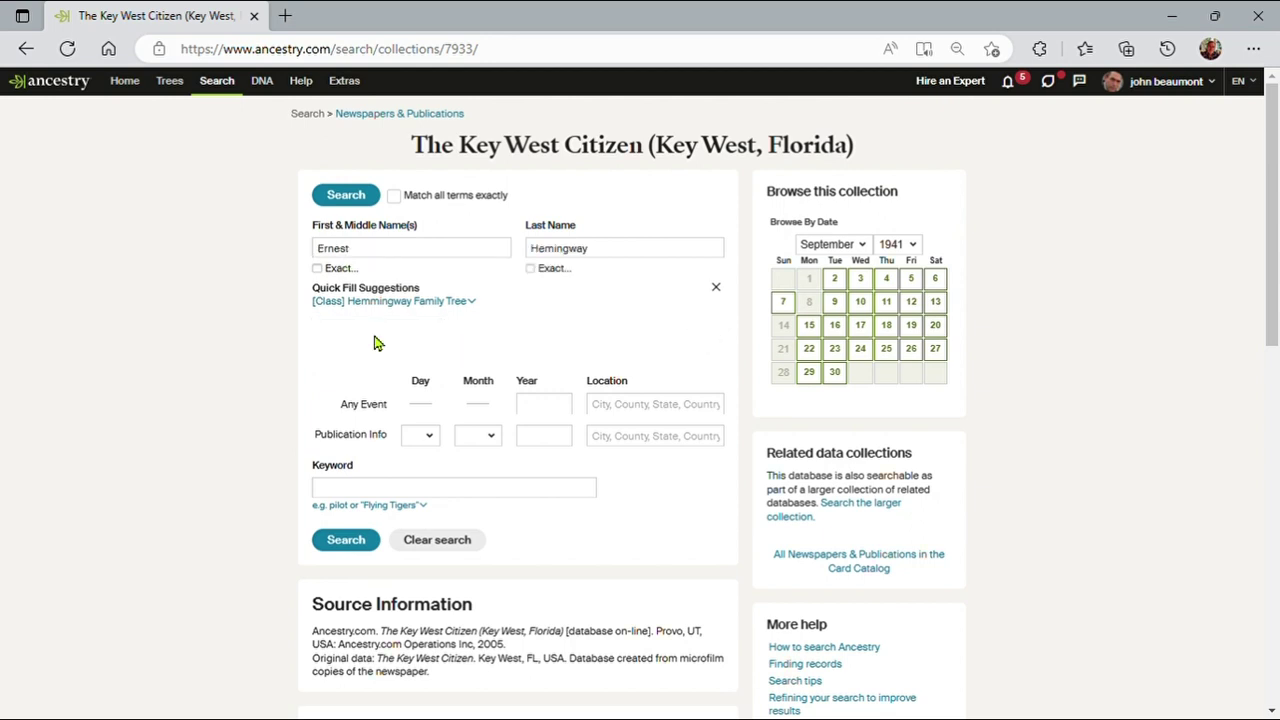
click(339, 540)
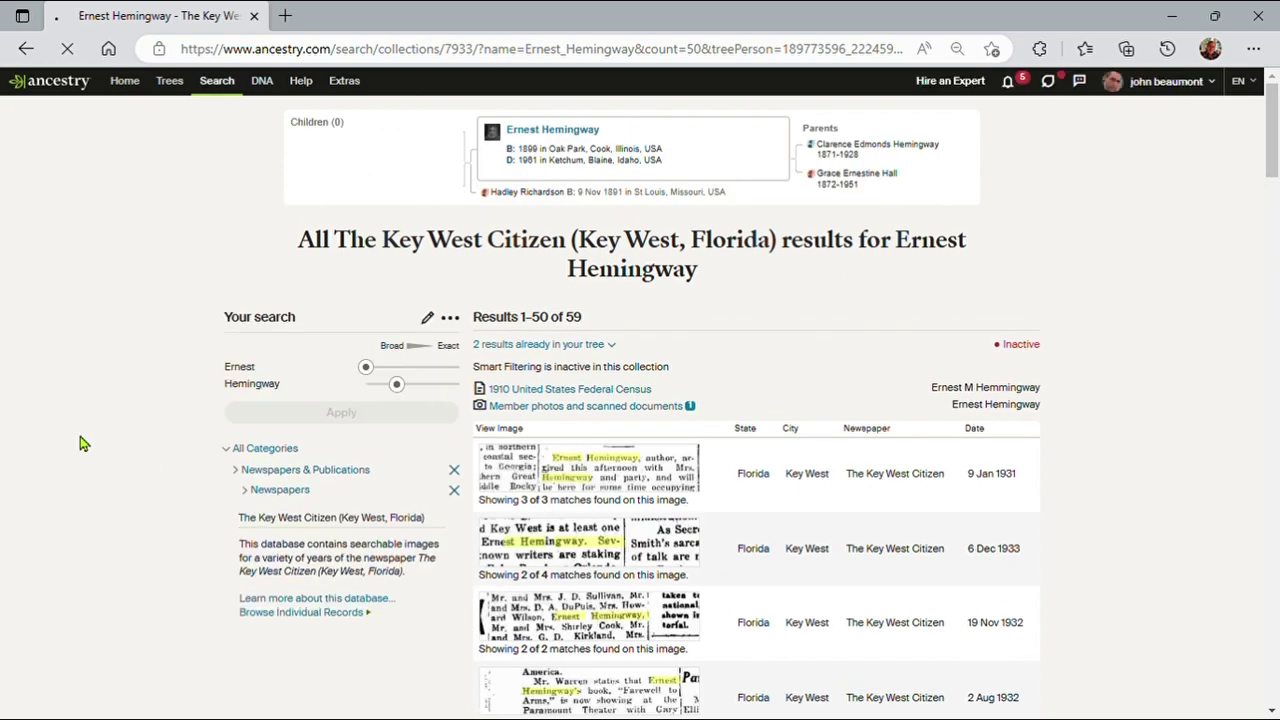
scroll(57, 347, down, 3)
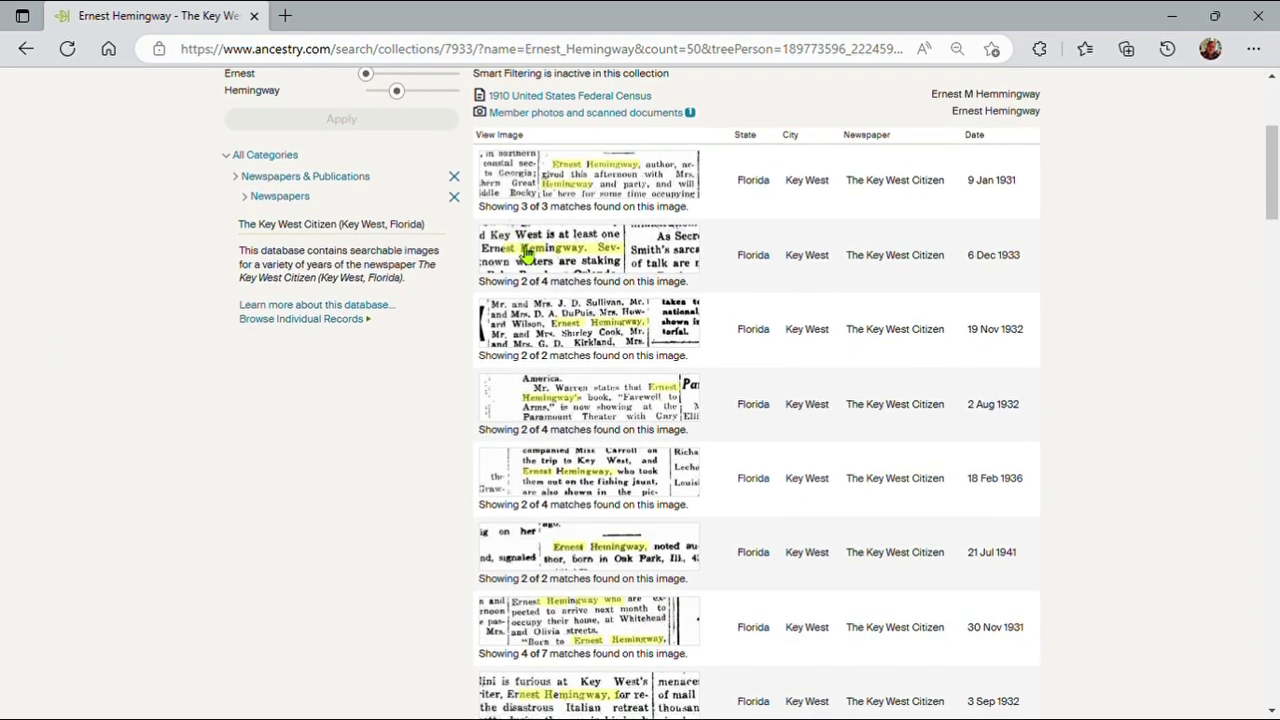
scroll(522, 252, down, 2)
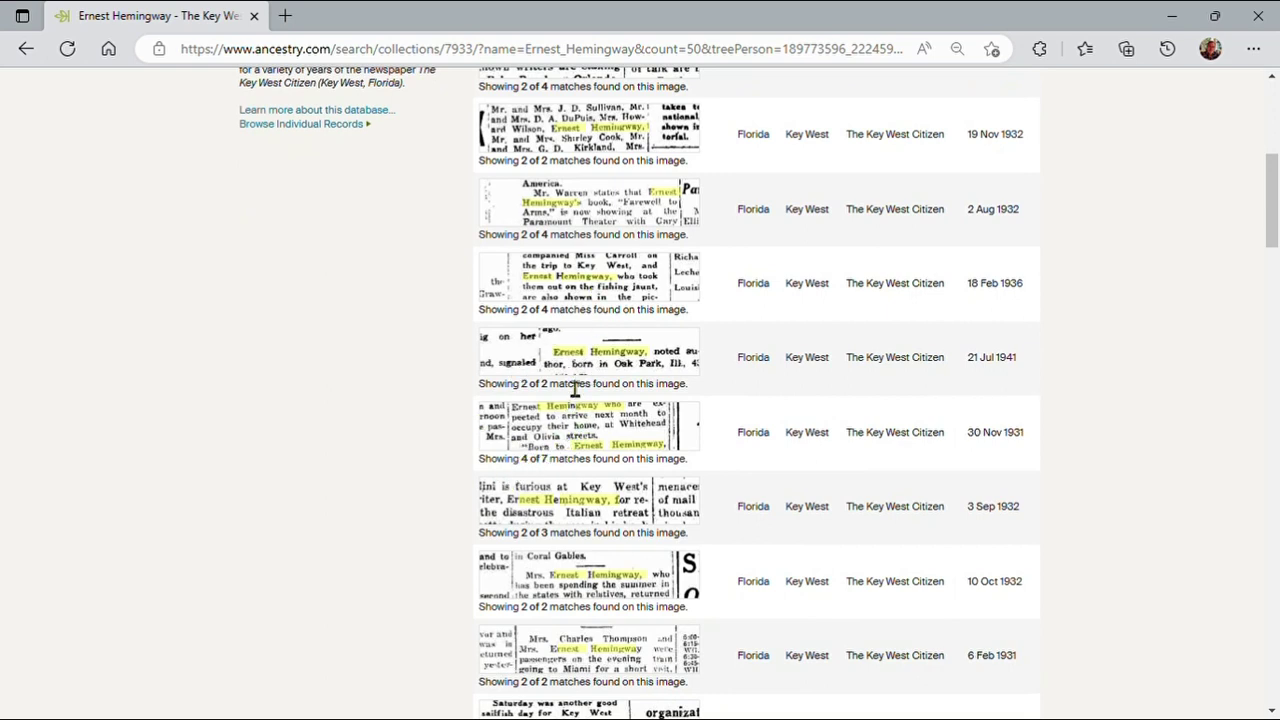
- View the 18 Feb 1936 Key West Citizen page mentioning Hemingway's fishing trip, then return to the results
click(590, 286)
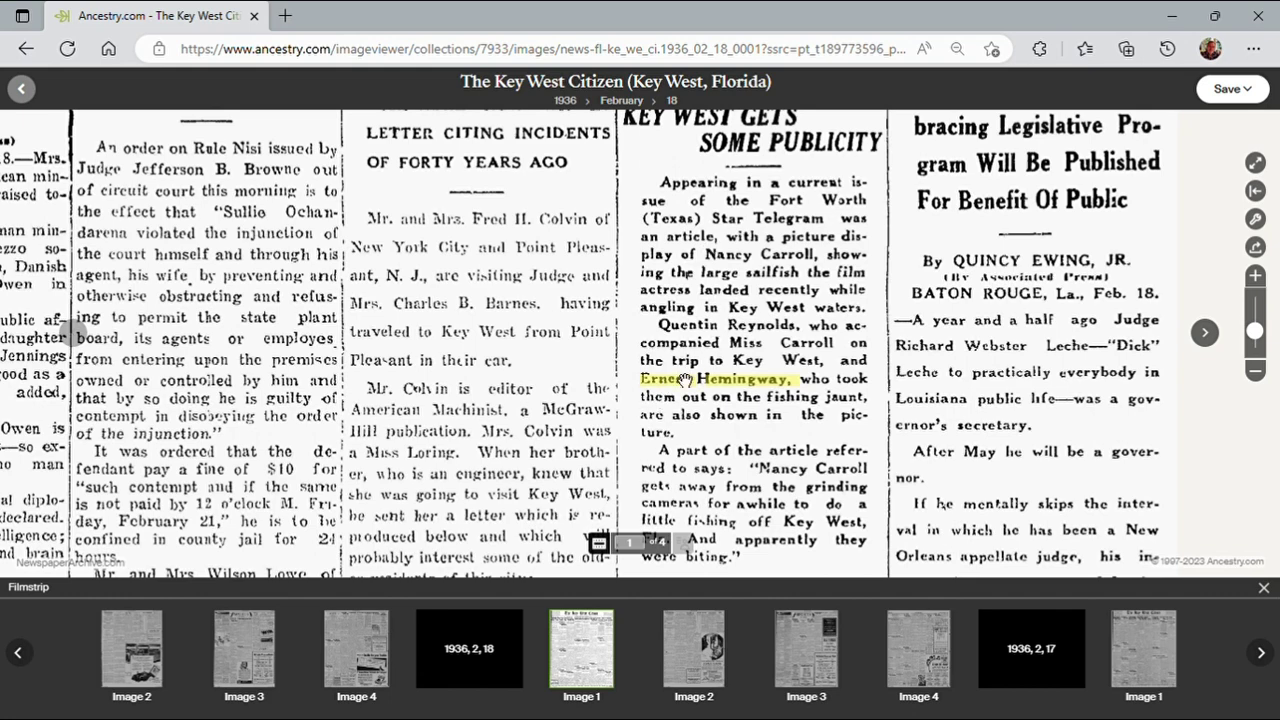
click(22, 90)
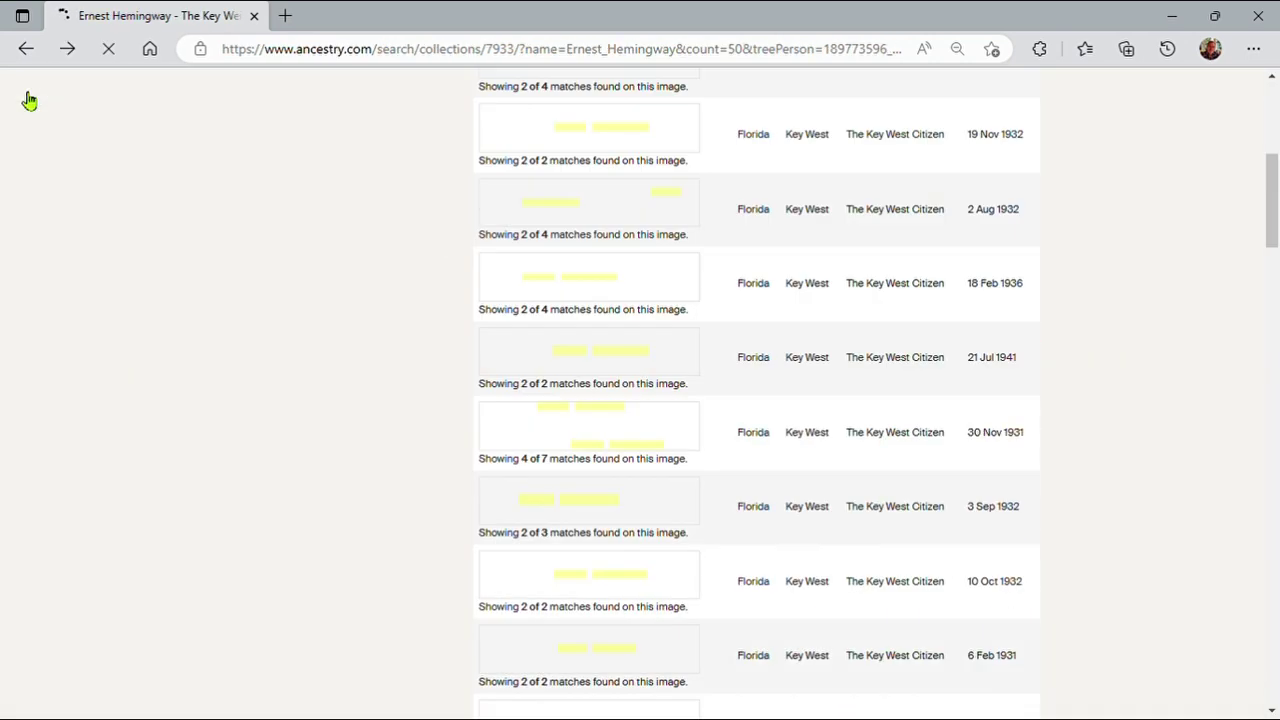
- Scroll back to the top of the Ernest Hemingway results, showing results 1–50 of 59
scroll(249, 276, up, 4)
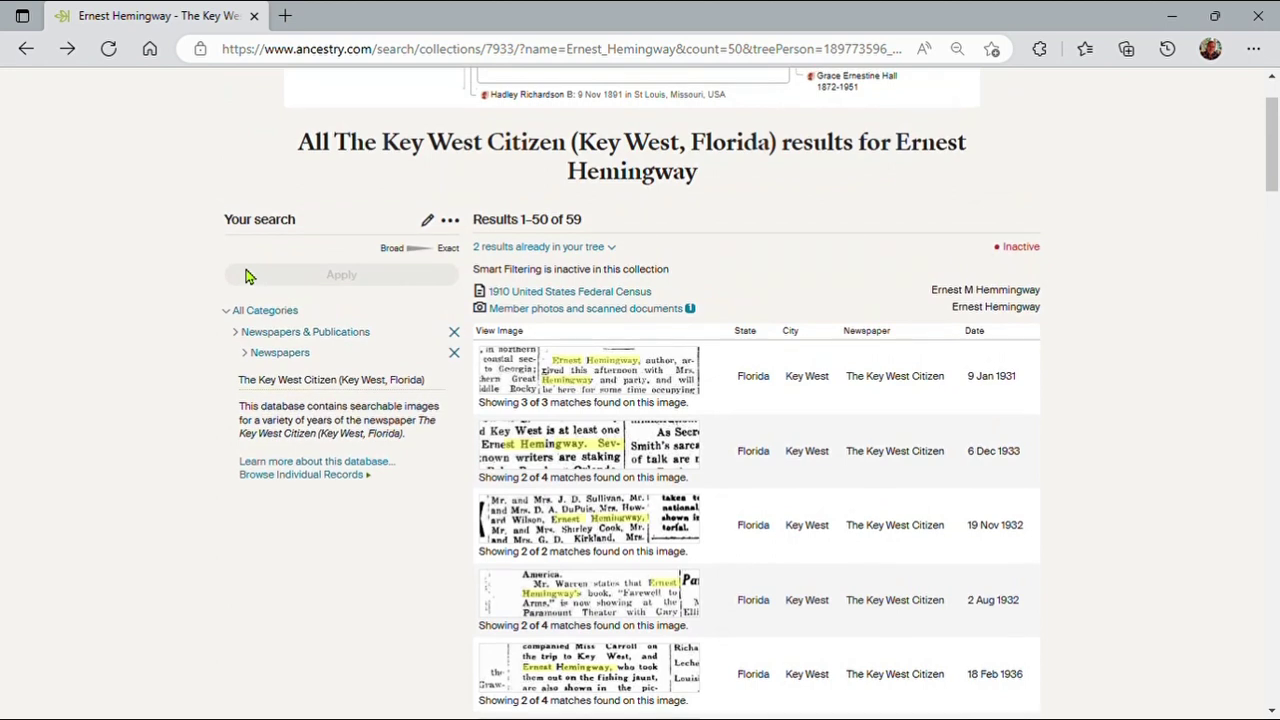
scroll(160, 288, up, 1)
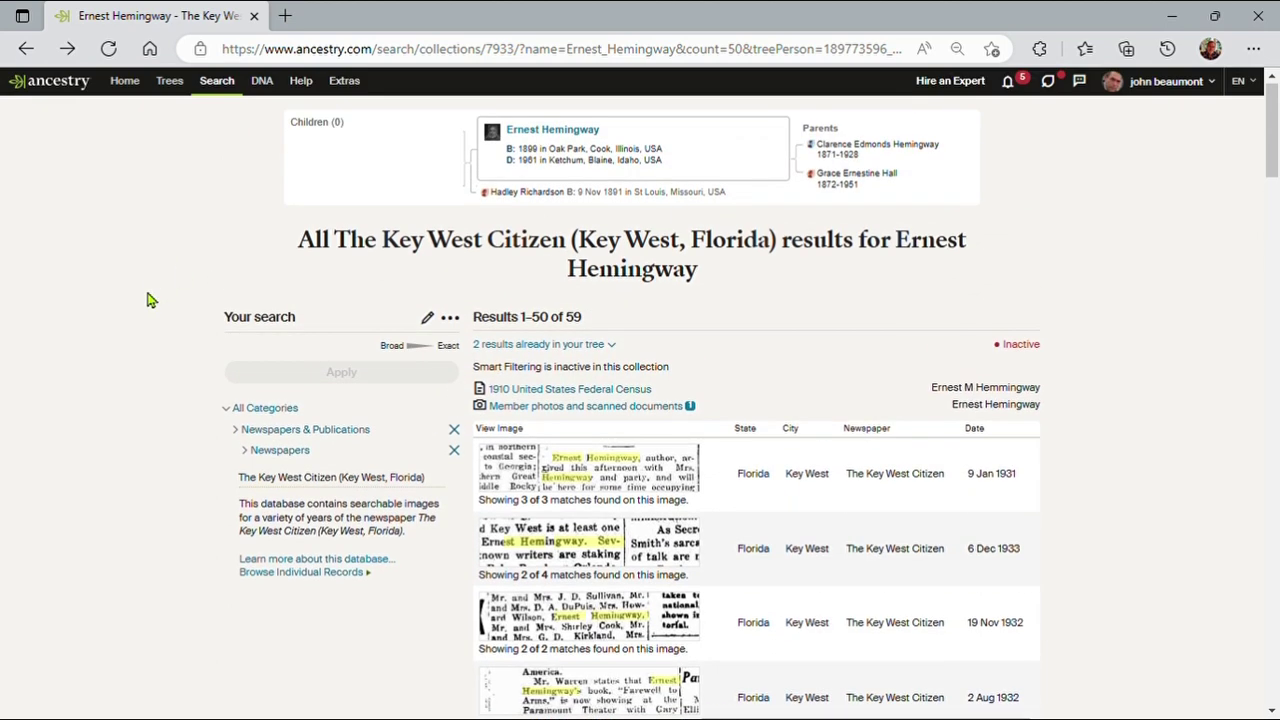